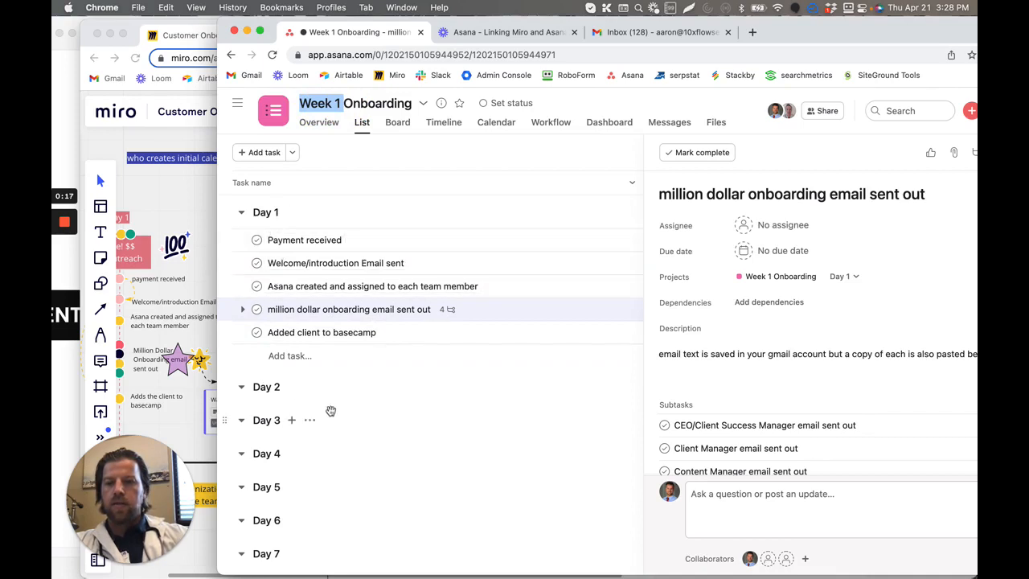
# - Open the "Payment received" task in the Day 1 section and mark it complete
pyautogui.scroll(-1, 290, 372)
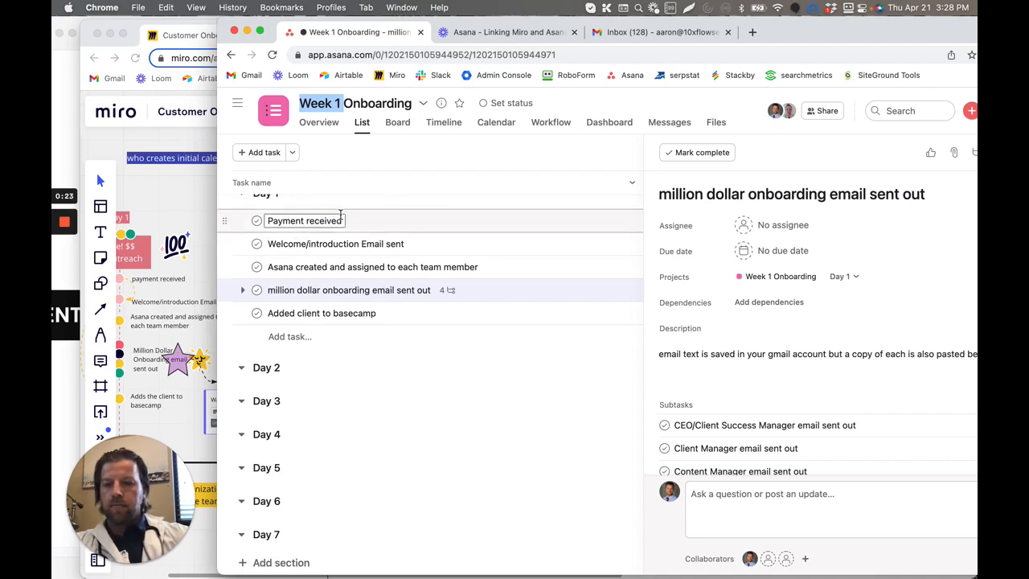
pyautogui.scroll(1, 366, 221)
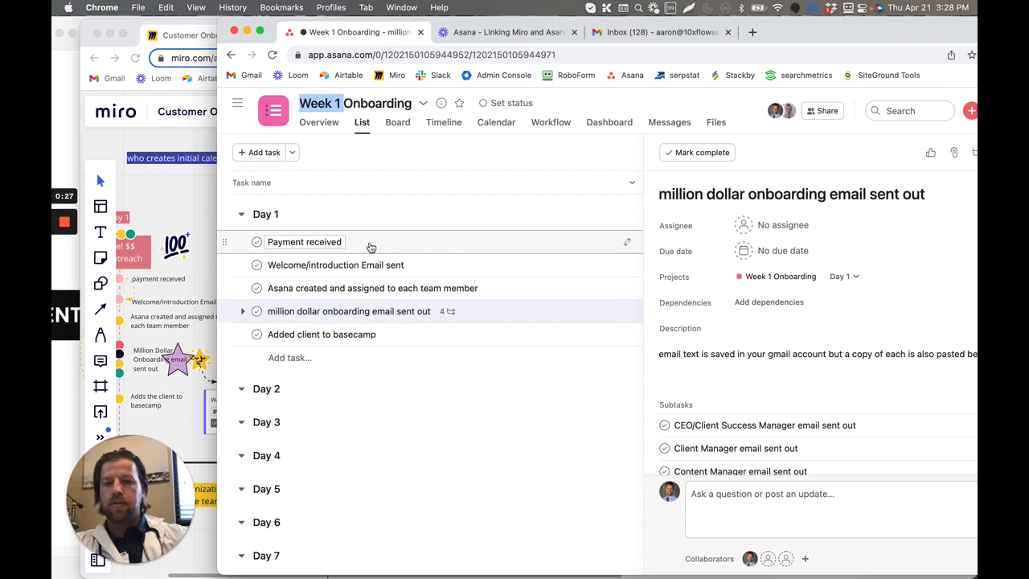
pyautogui.click(370, 247)
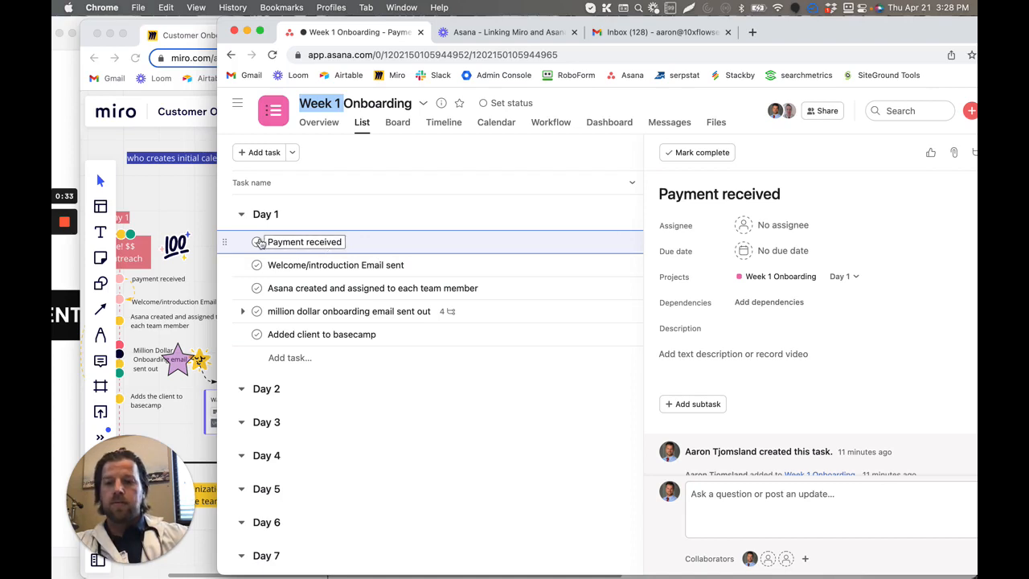
pyautogui.click(256, 242)
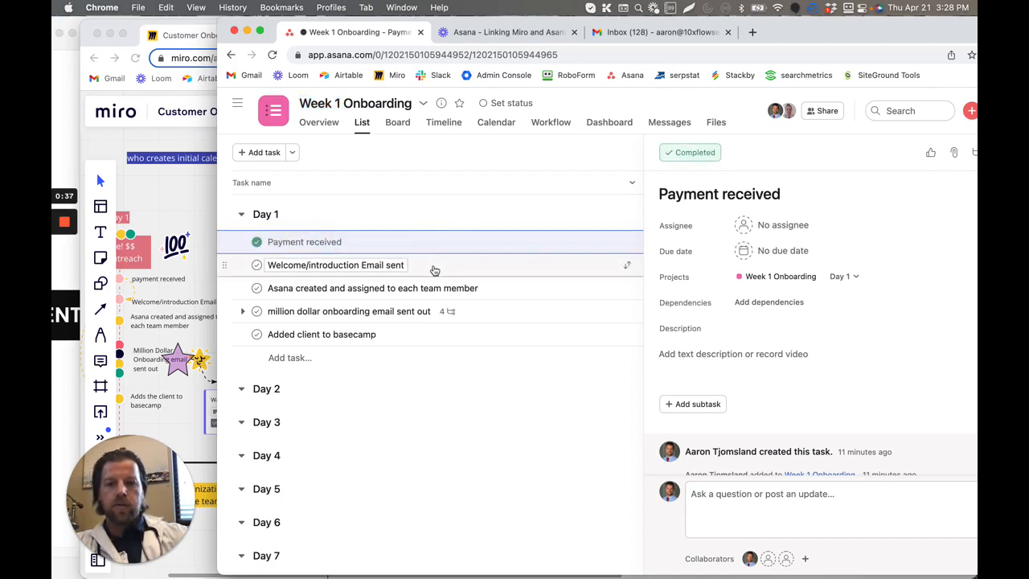
# - Open the "Welcome/introduction Email sent" task, check its responsible role on the Miro board's Day 1 column and color legend, and return to Asana
pyautogui.click(435, 268)
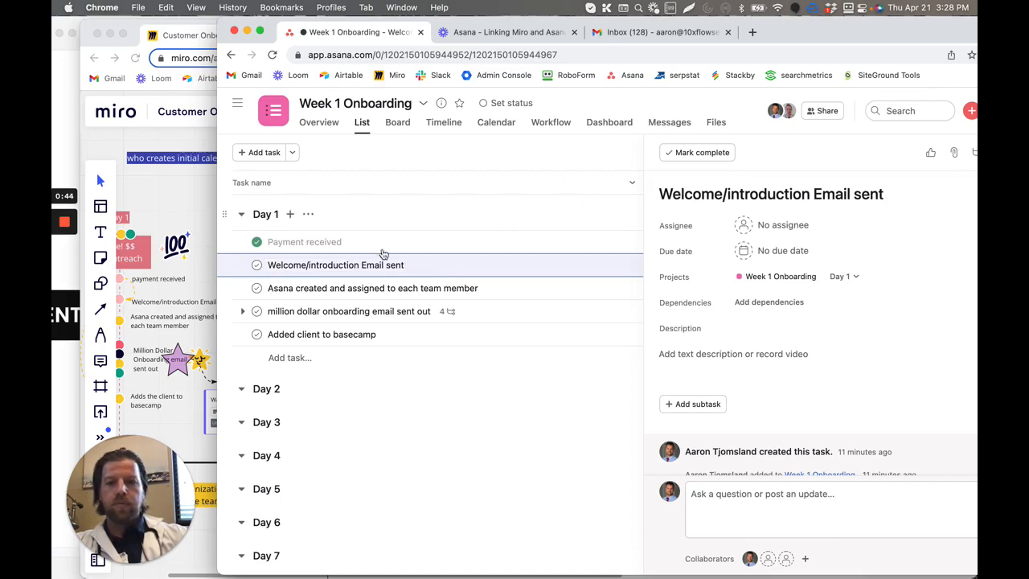
pyautogui.click(183, 31)
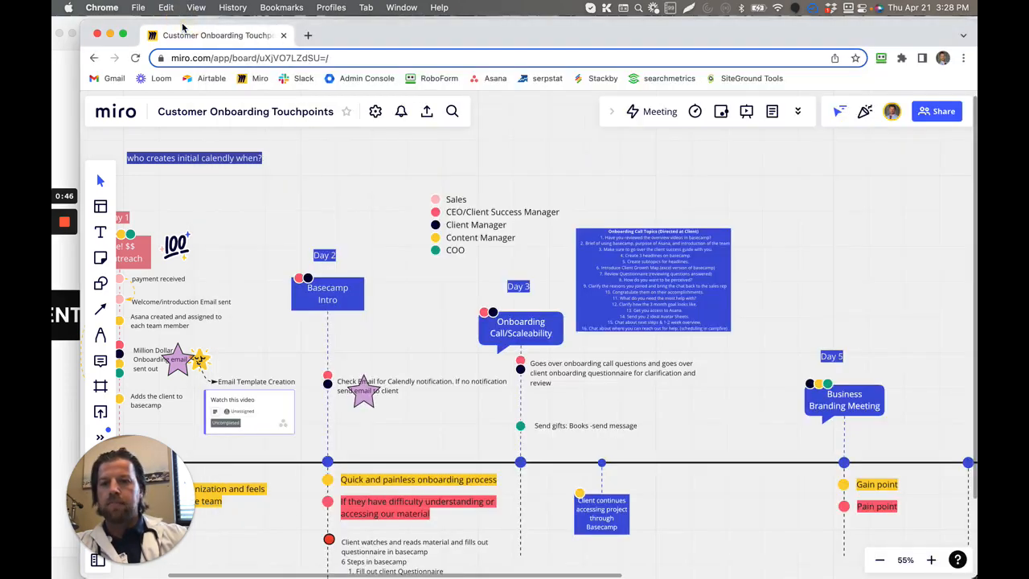
pyautogui.hscroll(-5, 287, 372)
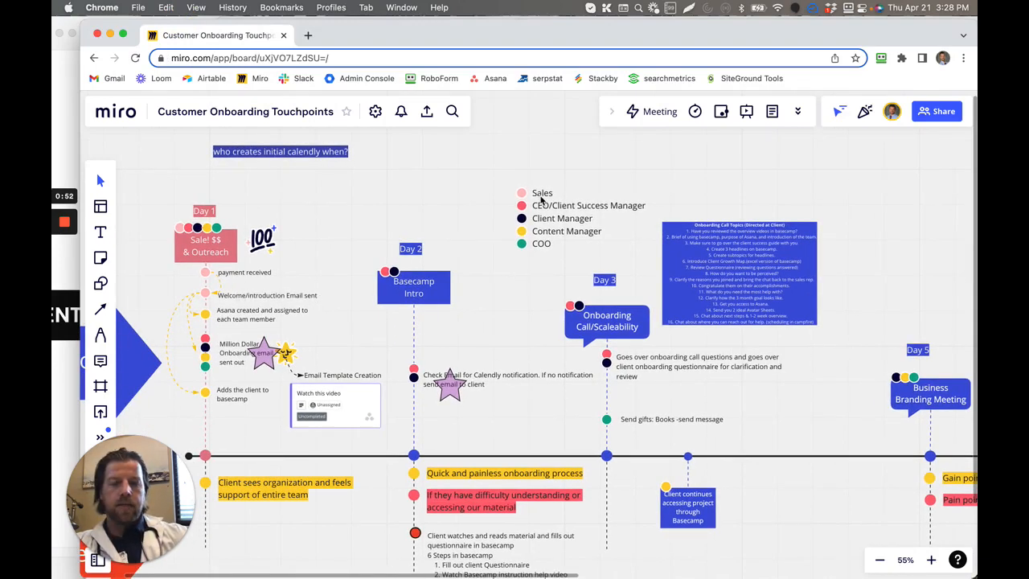
pyautogui.moveTo(424, 37); pyautogui.dragTo(402, 127)
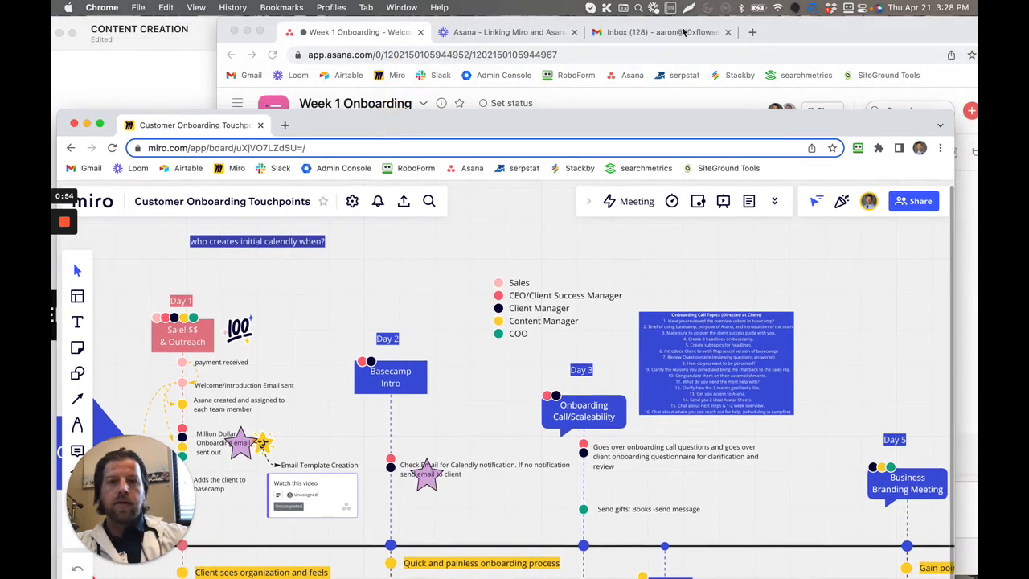
pyautogui.moveTo(789, 38); pyautogui.dragTo(713, 34)
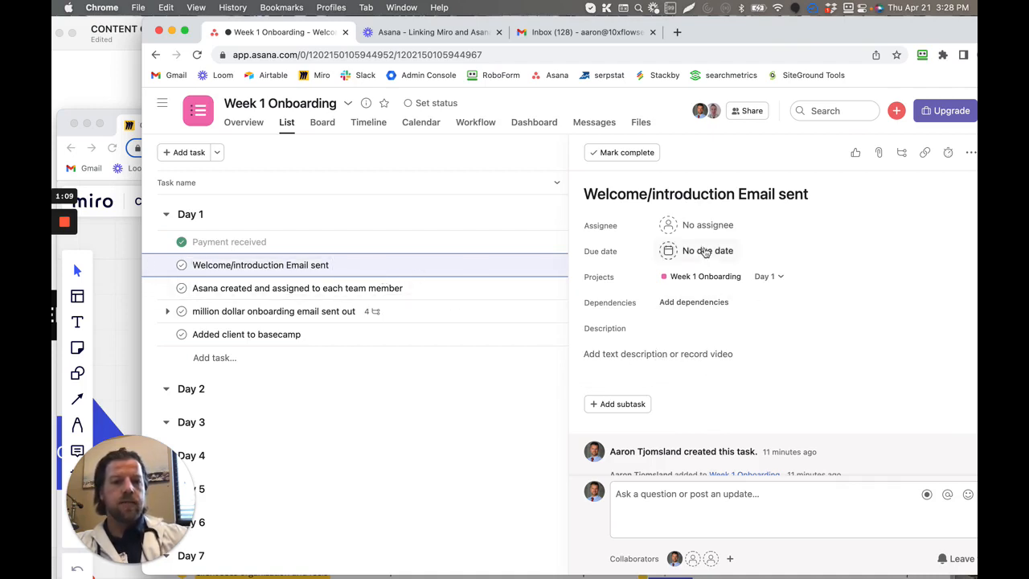
# - Assign the "Welcome/introduction Email sent" task to the first suggested team member and open its description for editing
pyautogui.click(706, 228)
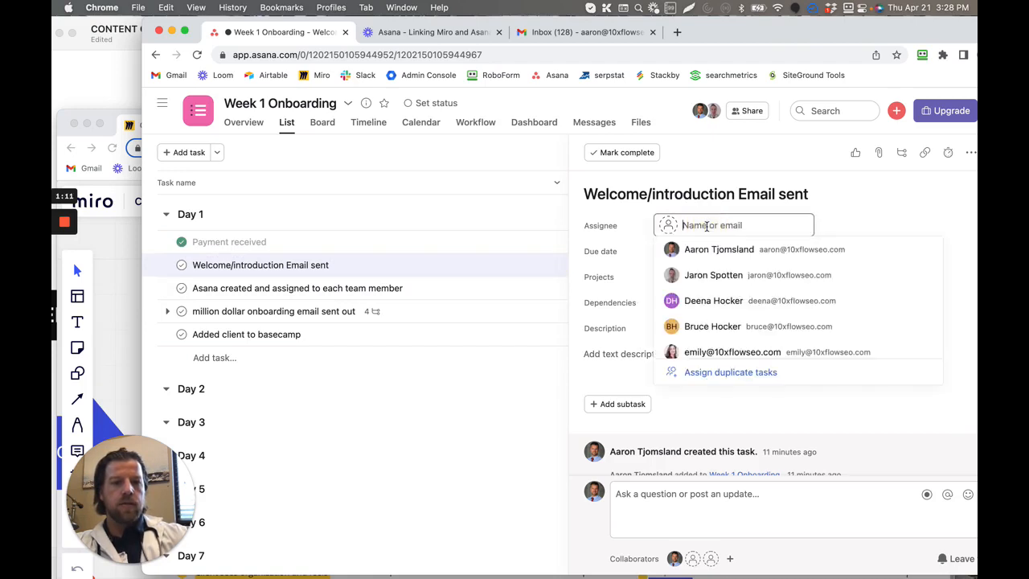
pyautogui.click(715, 253)
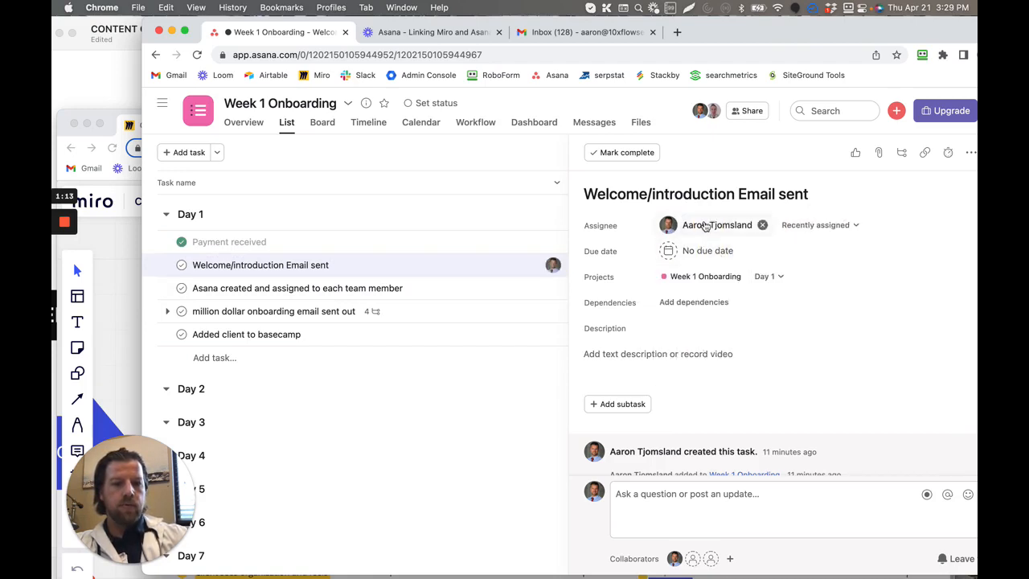
pyautogui.click(603, 356)
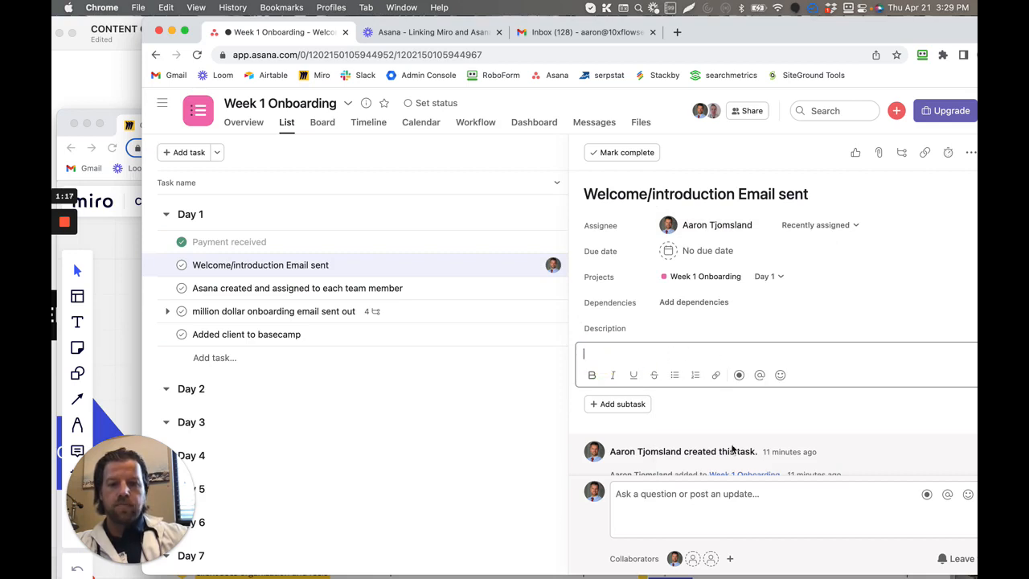
pyautogui.scroll(-1, 732, 449)
pyautogui.scroll(1, 730, 448)
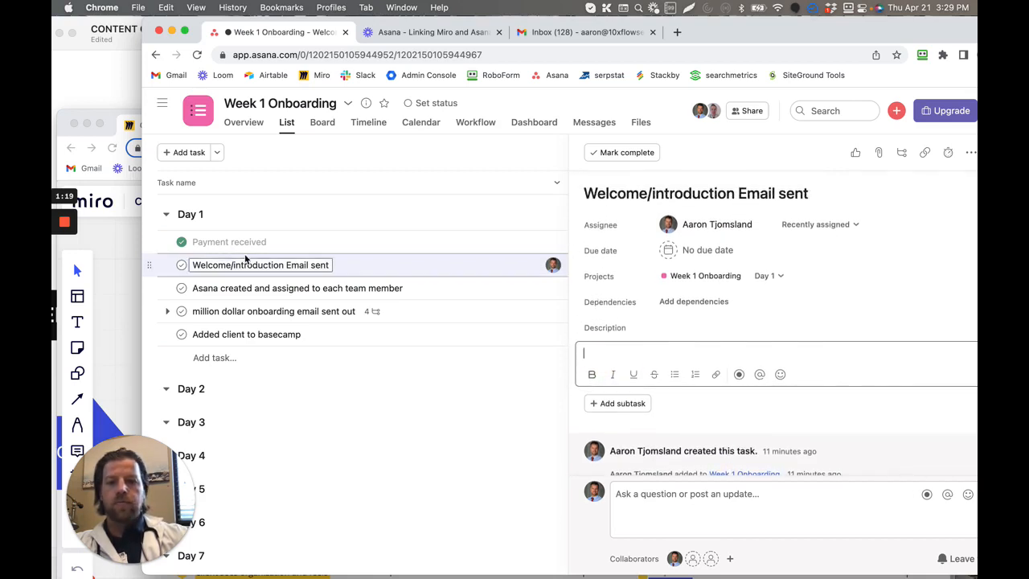
# - Mark the "Welcome/introduction Email sent" task complete, reopen it, and remove its assignee
pyautogui.click(180, 266)
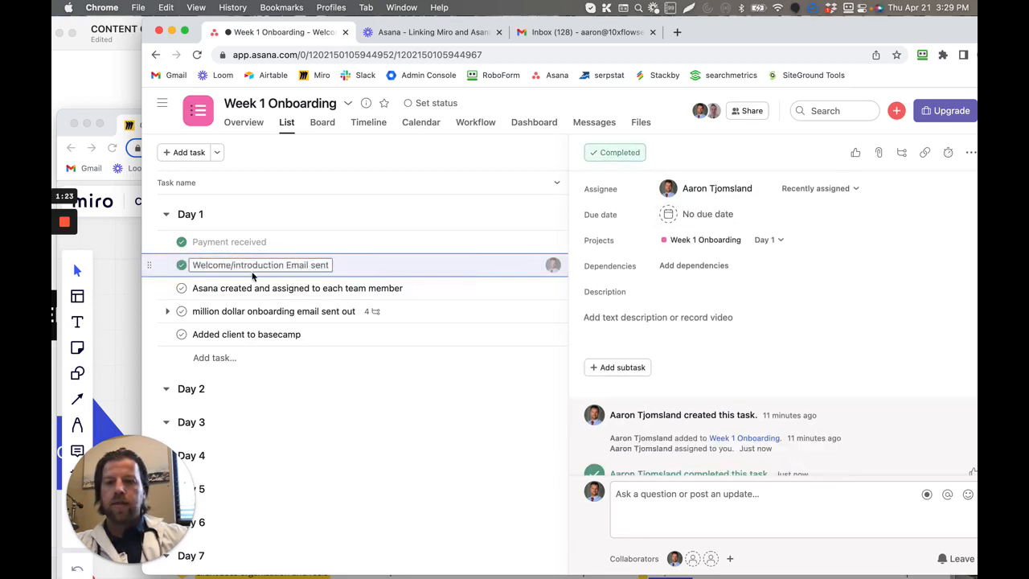
pyautogui.click(180, 269)
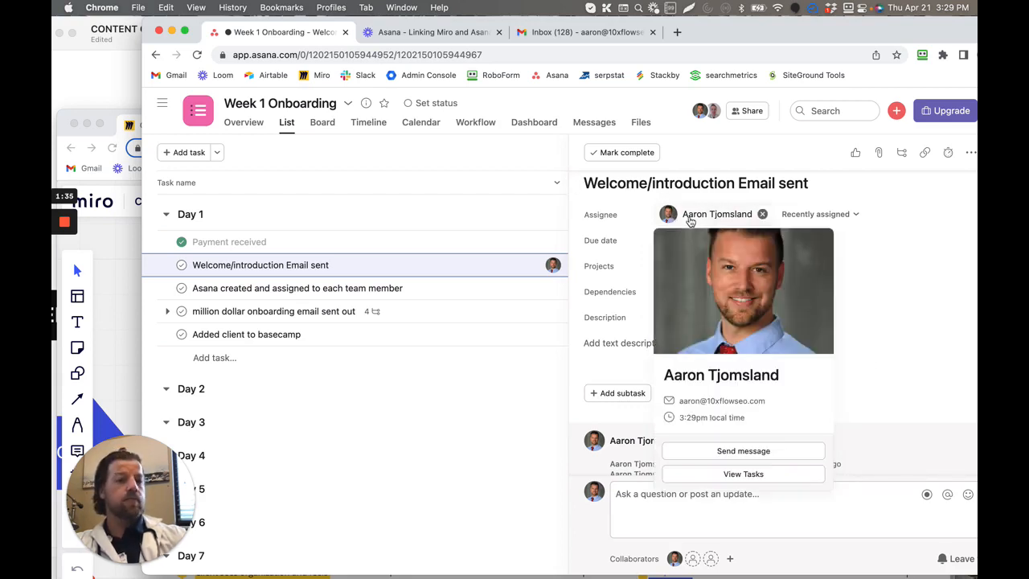
pyautogui.click(668, 215)
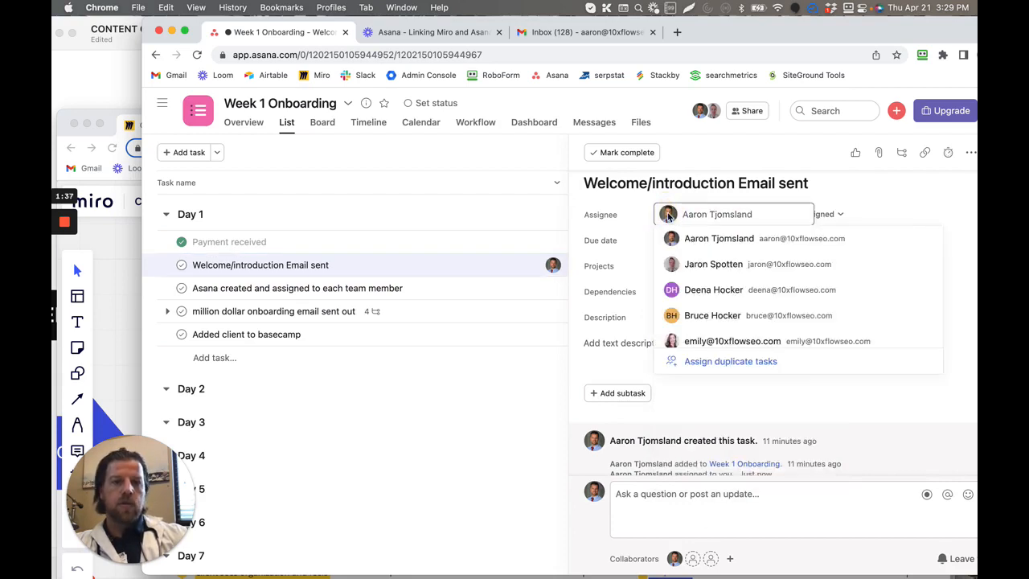
pyautogui.click(740, 392)
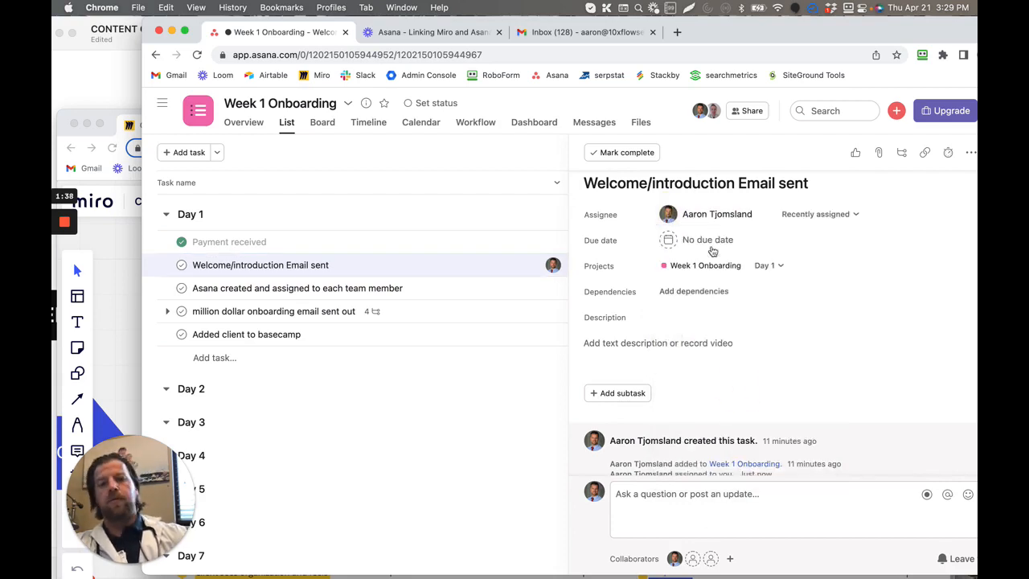
pyautogui.click(762, 215)
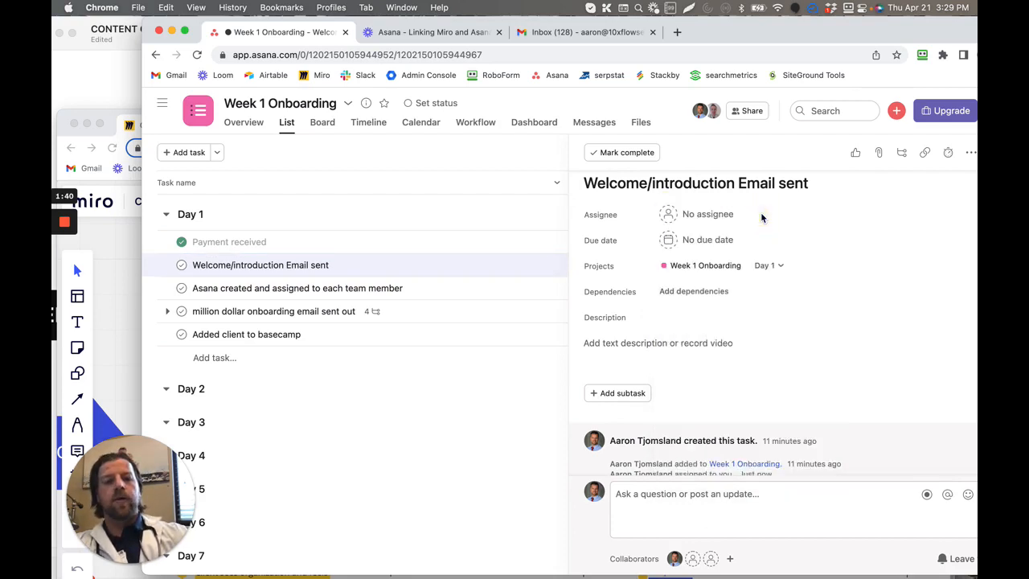
# - Start the "Welcome/introduction Email sent" description with the line "email text:" and the placeholder "kja;slkjf" below it
pyautogui.click(719, 353)
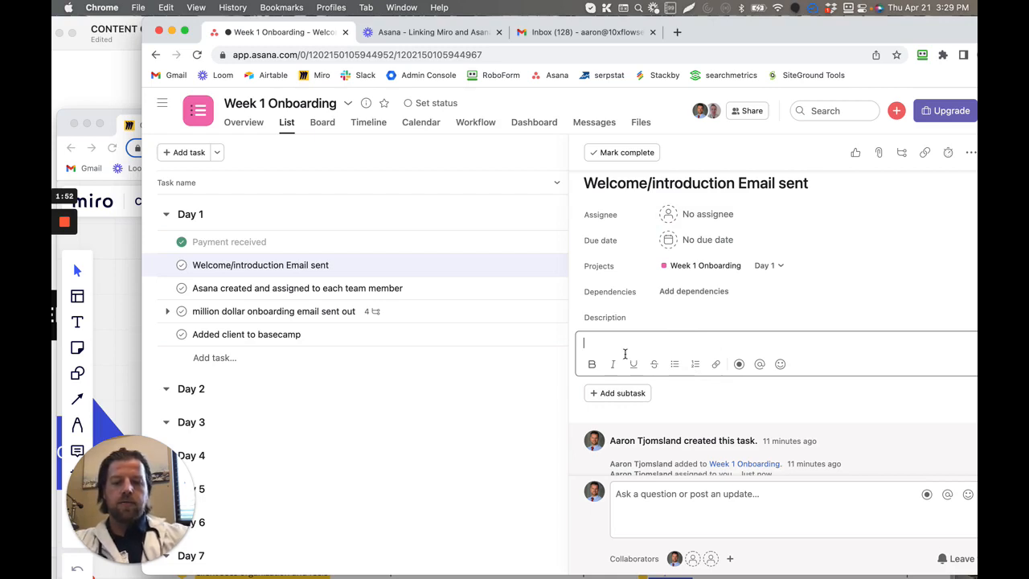
pyautogui.click(625, 354)
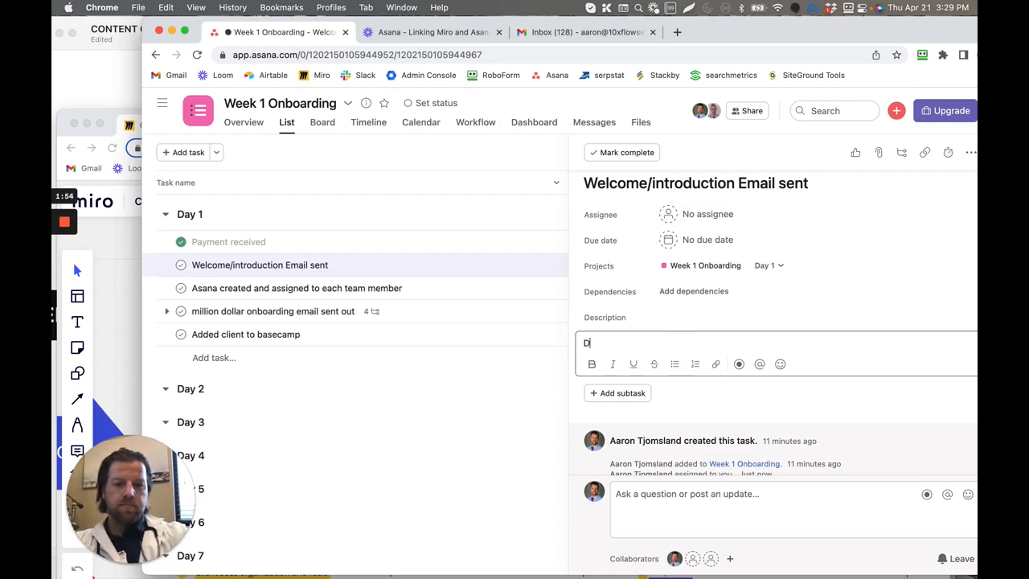
pyautogui.write('email ')
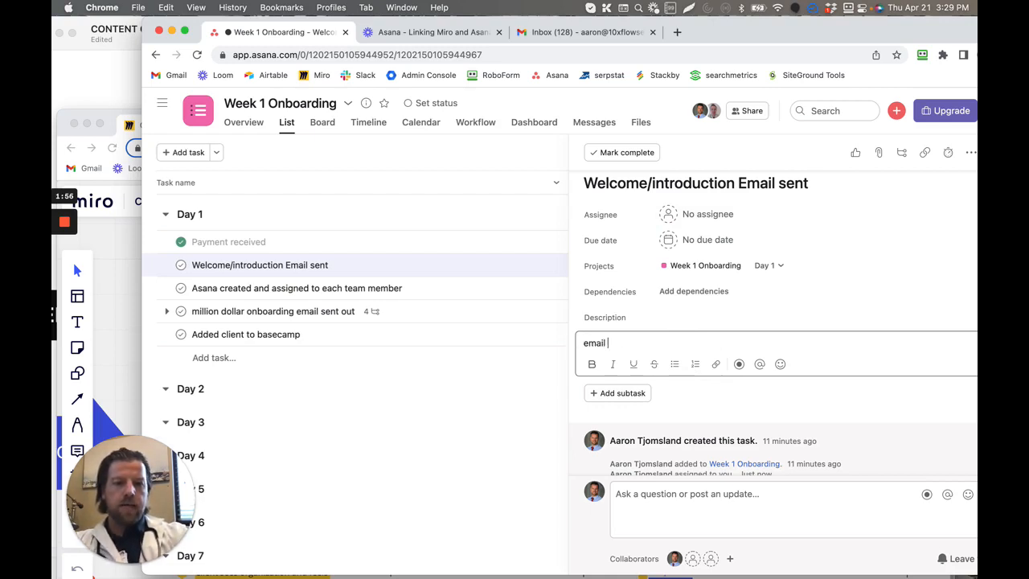
pyautogui.write('text:')
pyautogui.press('Return')
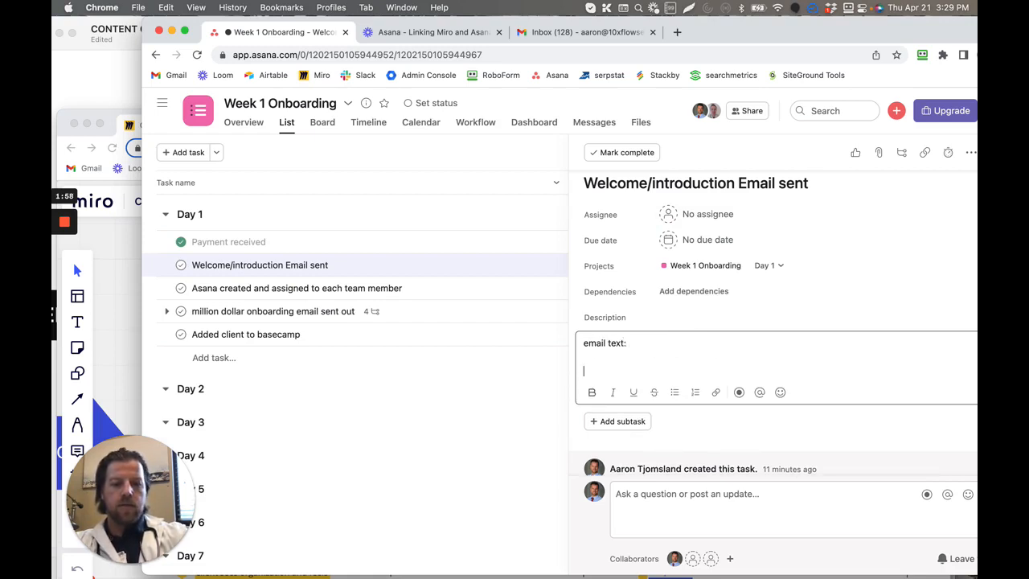
pyautogui.write('kja;slkjf')
pyautogui.press('Return')
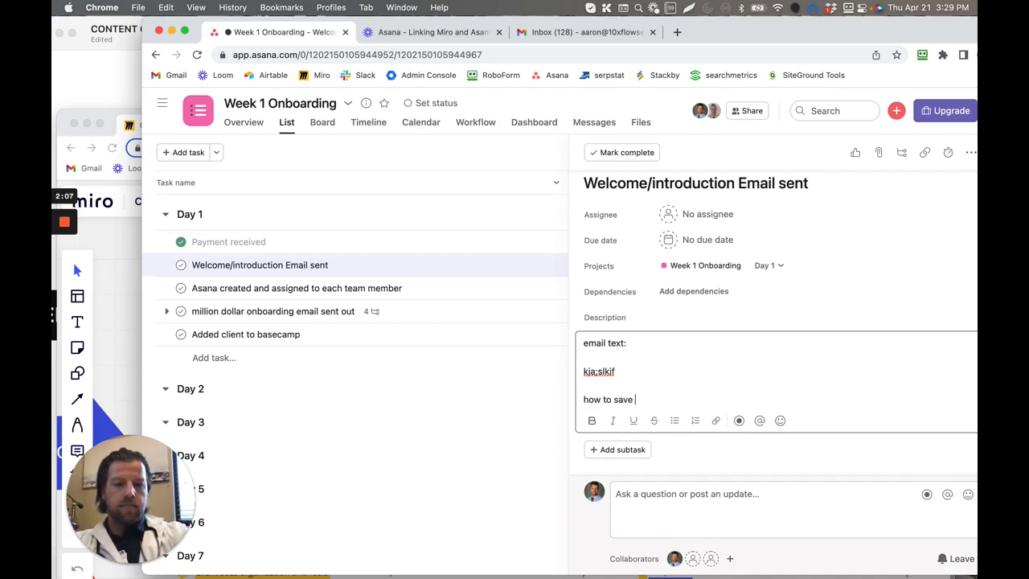
# - Add the description lines "how to save the email as a template:" and "link to that loomsana video here"
pyautogui.write('how to save the em')
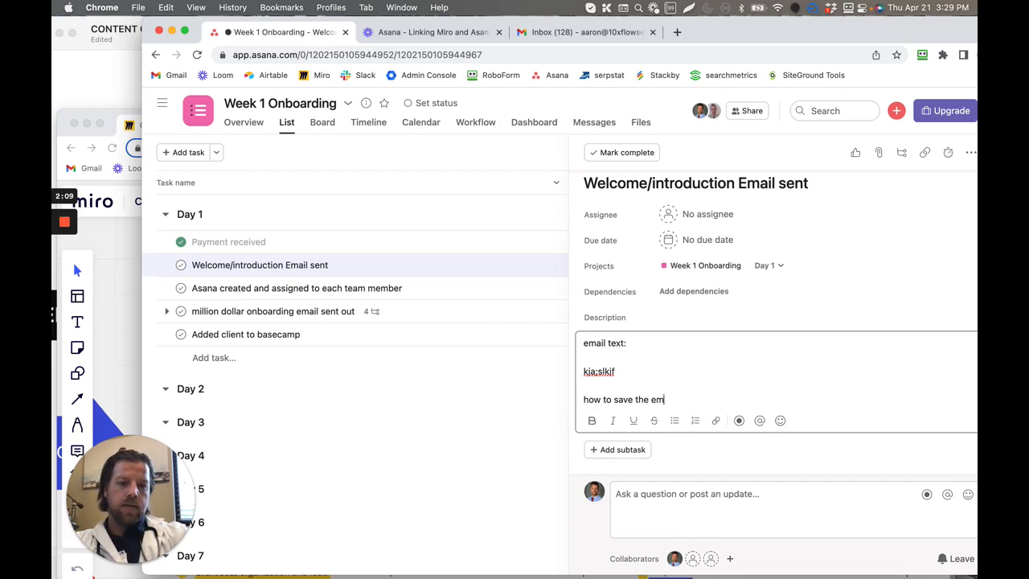
pyautogui.write('ail as a templat')
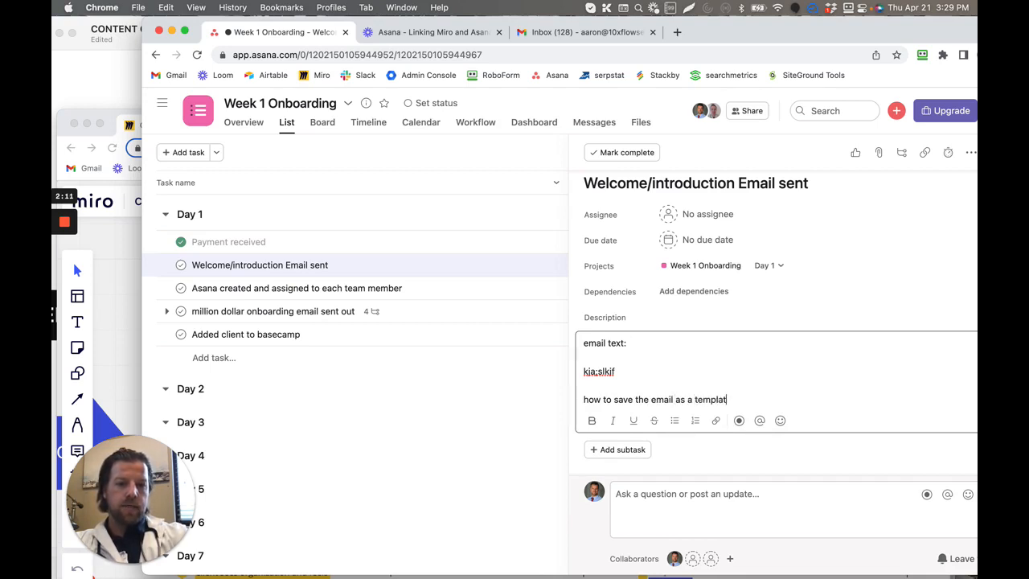
pyautogui.write('e:')
pyautogui.press('Return')
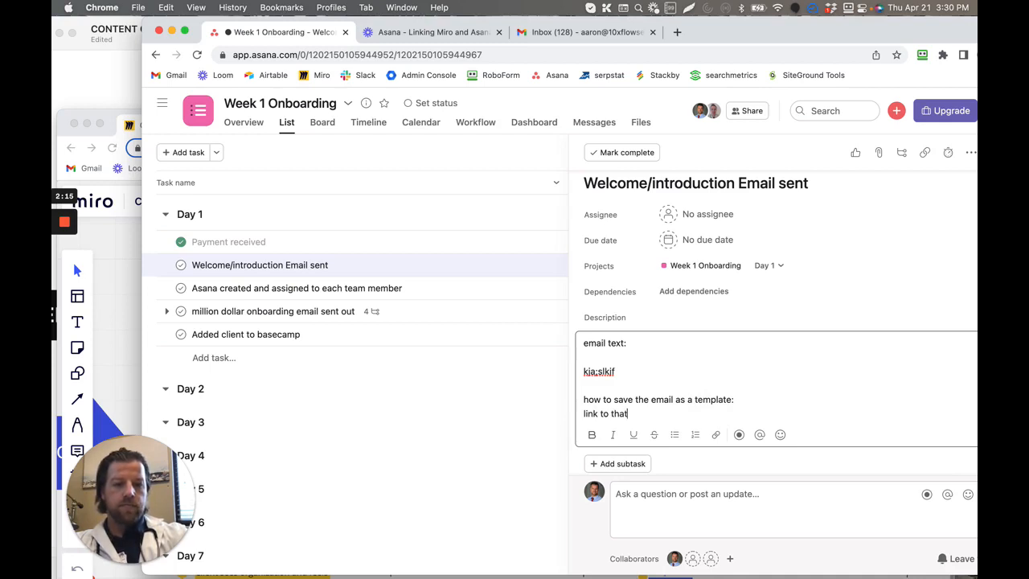
pyautogui.write('link to that loomsana ')
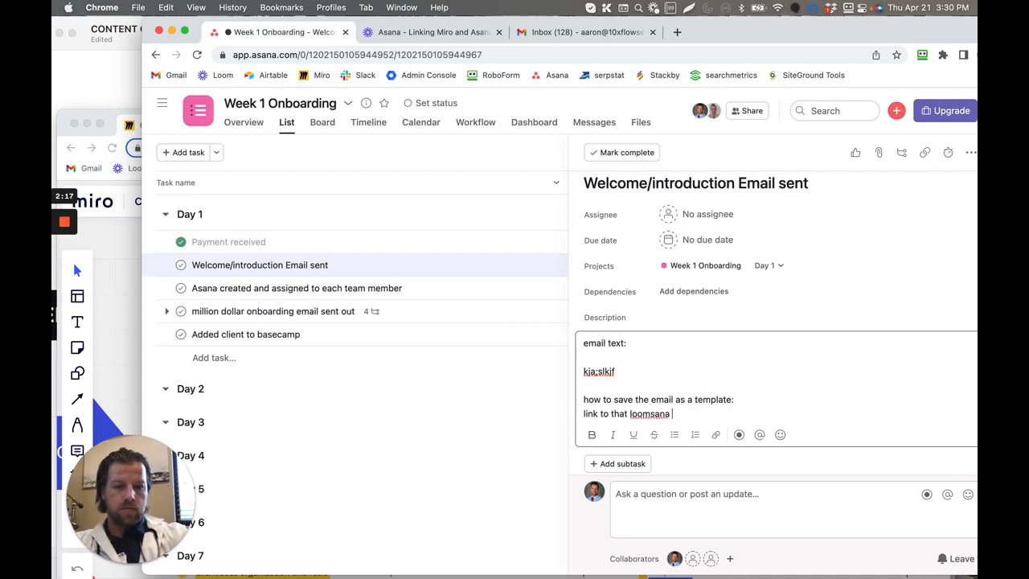
pyautogui.write('video here')
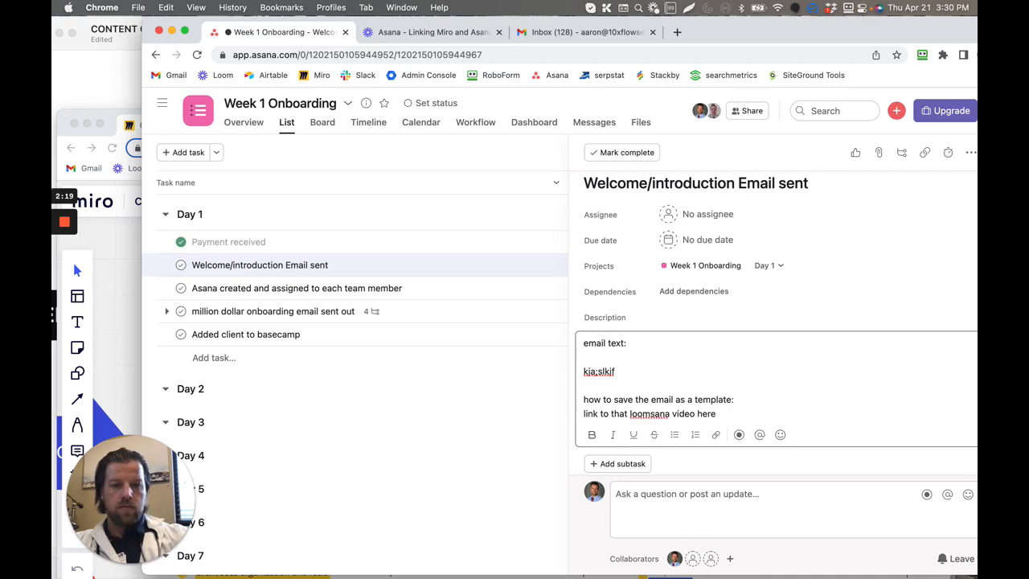
# - Shorten the last description line to "link" and select the whole description text
pyautogui.moveTo(719, 413); pyautogui.dragTo(578, 418)
pyautogui.press('BackSpace')
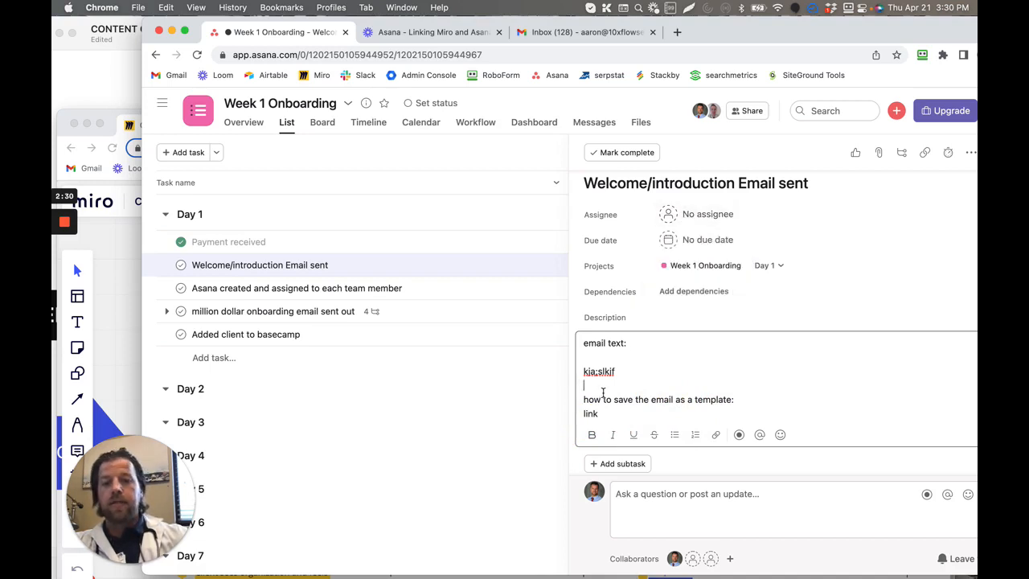
pyautogui.moveTo(585, 342); pyautogui.dragTo(655, 415)
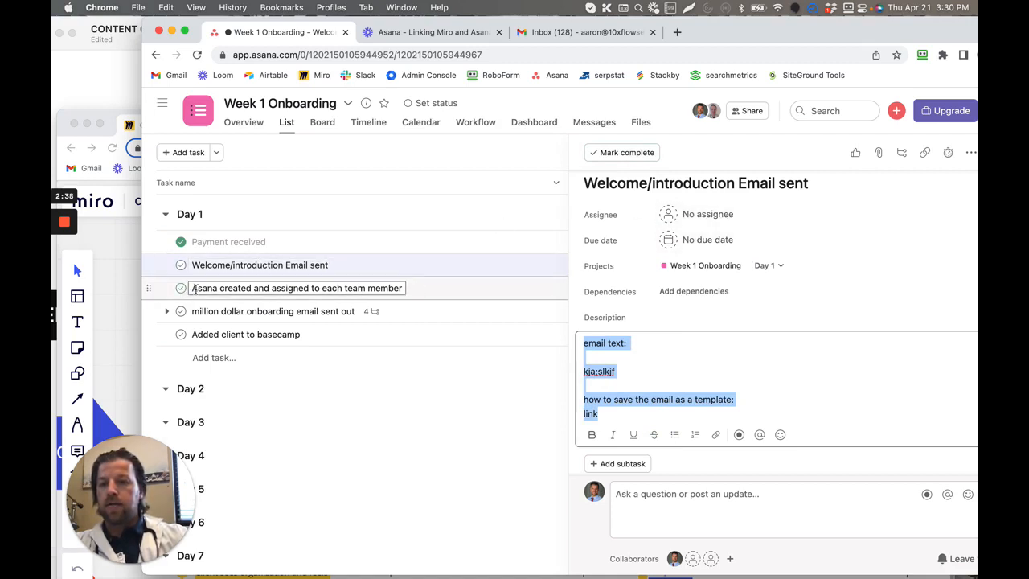
# - Open the task "Asana created and assigned to each team member", check its responsible role on the Miro board against the legend, and return to Asana
pyautogui.moveTo(193, 290); pyautogui.dragTo(412, 292)
pyautogui.click(119, 250)
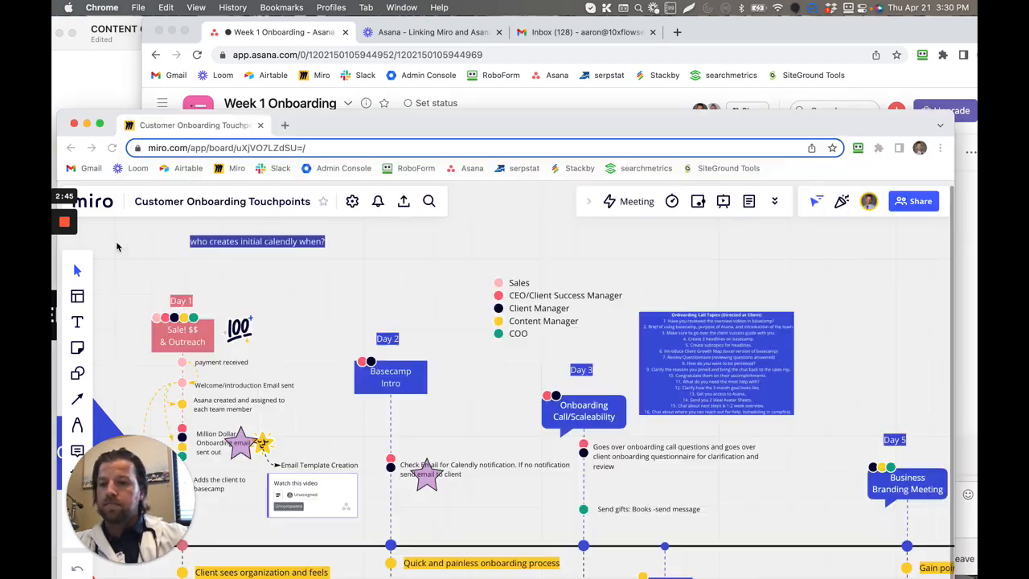
pyautogui.click(204, 411)
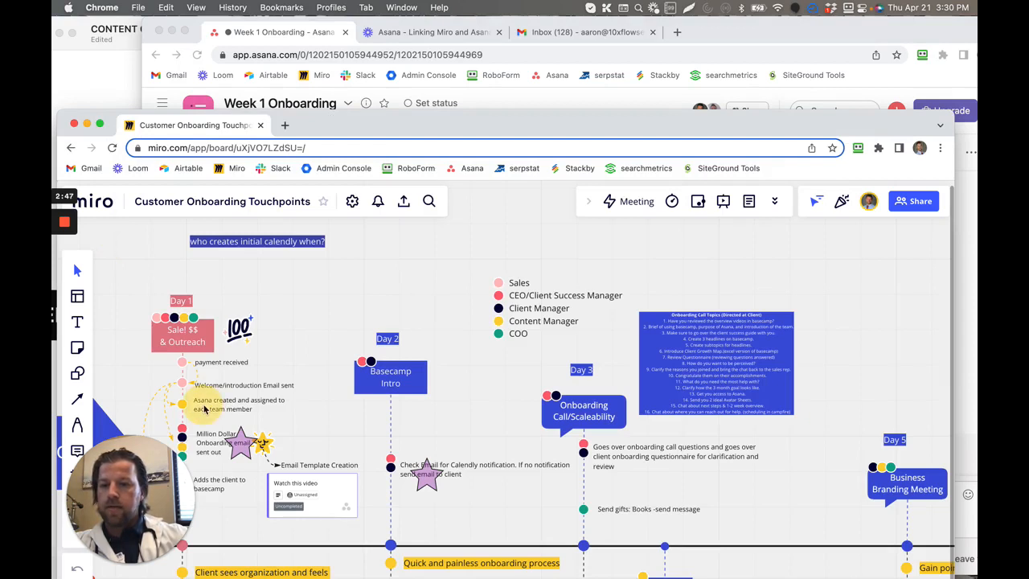
pyautogui.click(544, 321)
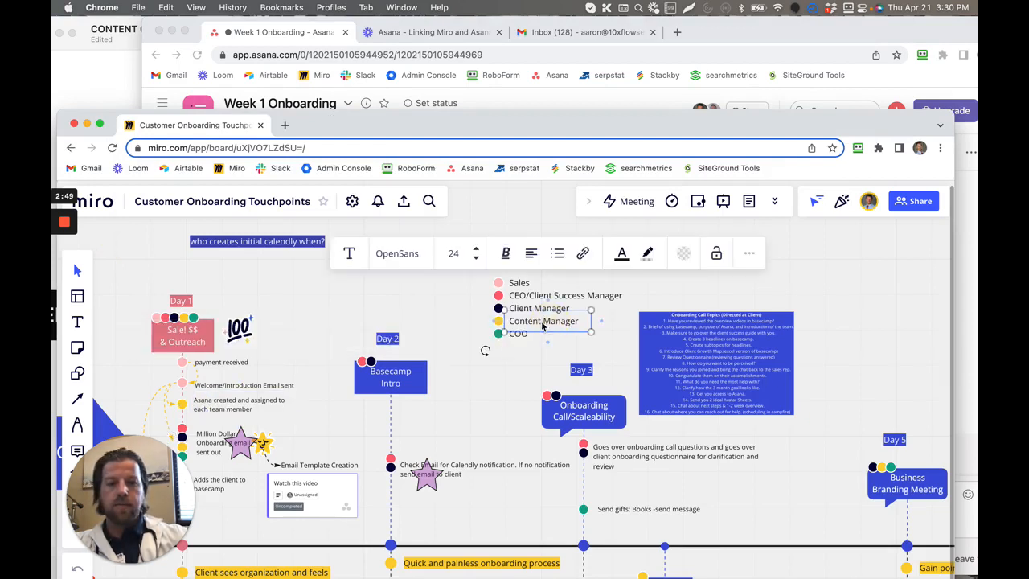
pyautogui.click(704, 32)
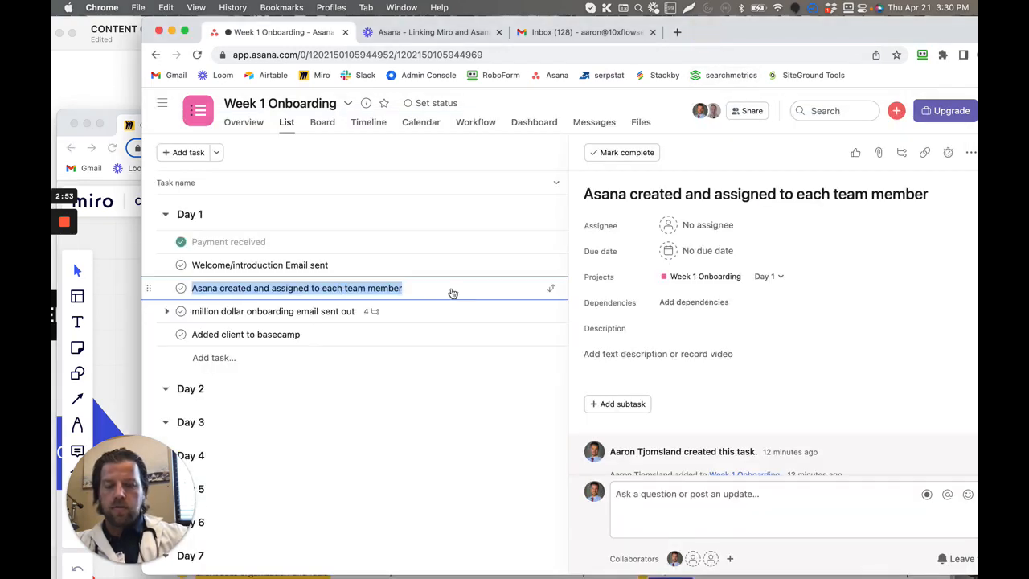
# - Add the description "watch me perform this exact step:" with "link" on the line below to the task "Asana created and assigned to each team member"
pyautogui.click(696, 363)
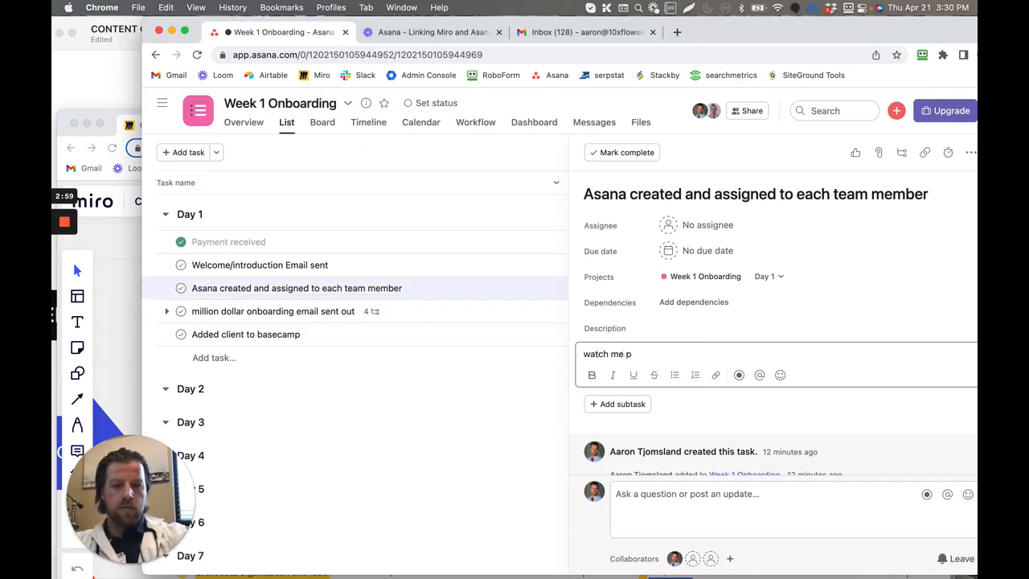
pyautogui.write('watch me perform this exact ste')
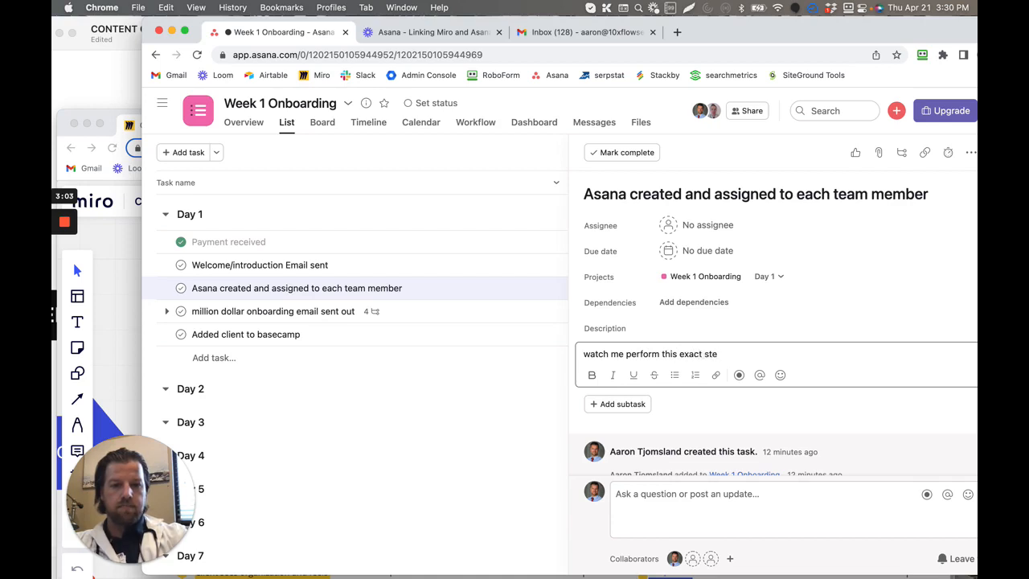
pyautogui.write('p:')
pyautogui.press('Return')
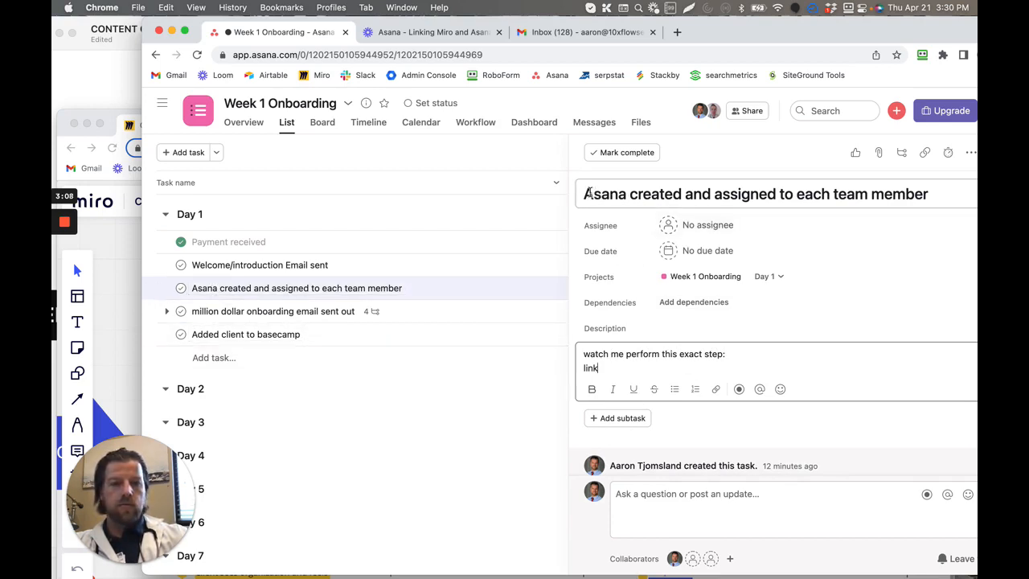
# - Extend the task title to "Asana created and assigned to each team member with due dates"
pyautogui.moveTo(588, 194)
pyautogui.mouseDown()
pyautogui.moveTo(845, 196)
pyautogui.moveTo(587, 196)
pyautogui.mouseUp()
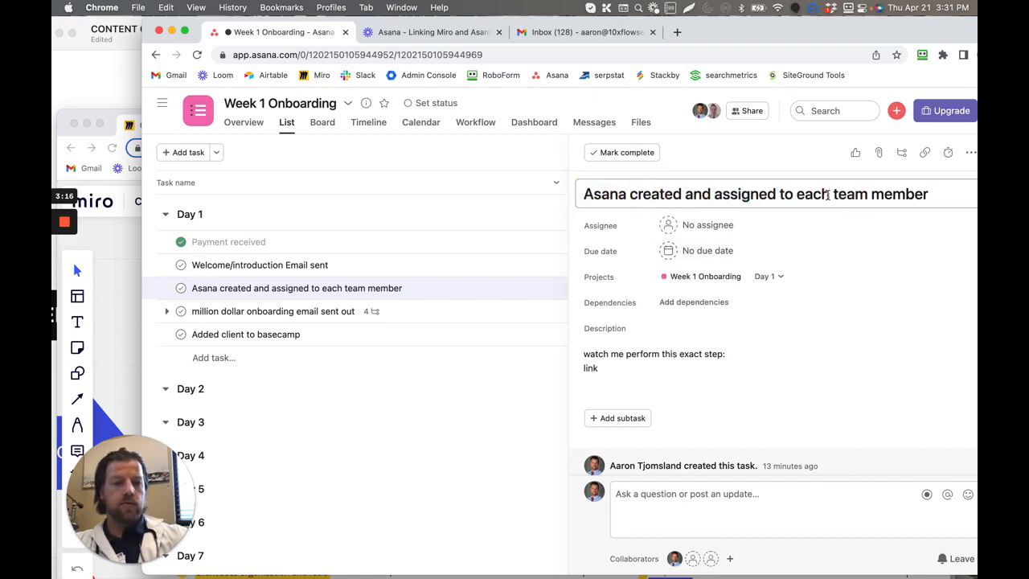
pyautogui.click(925, 195)
pyautogui.write('w')
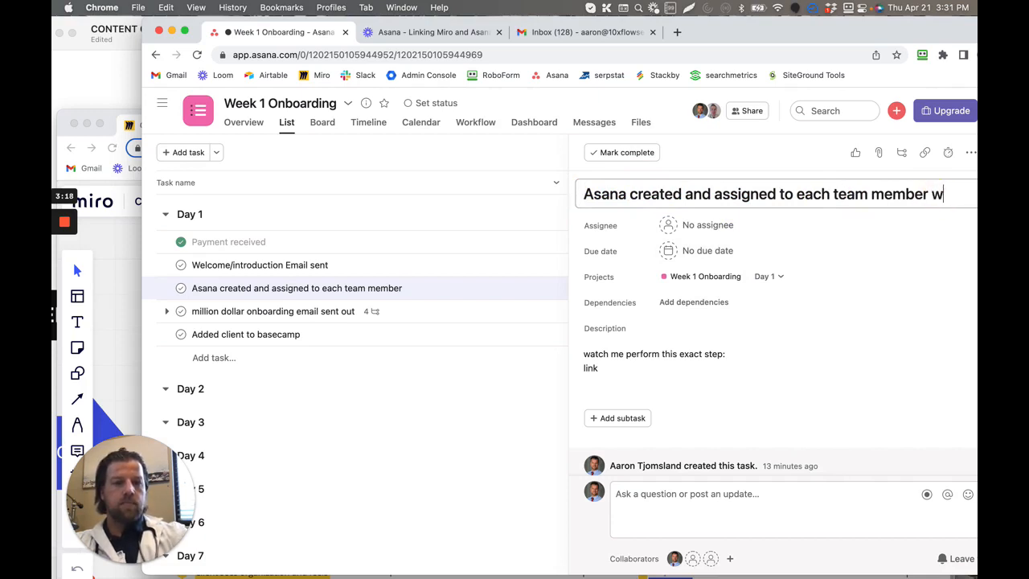
pyautogui.write('ith due takes')
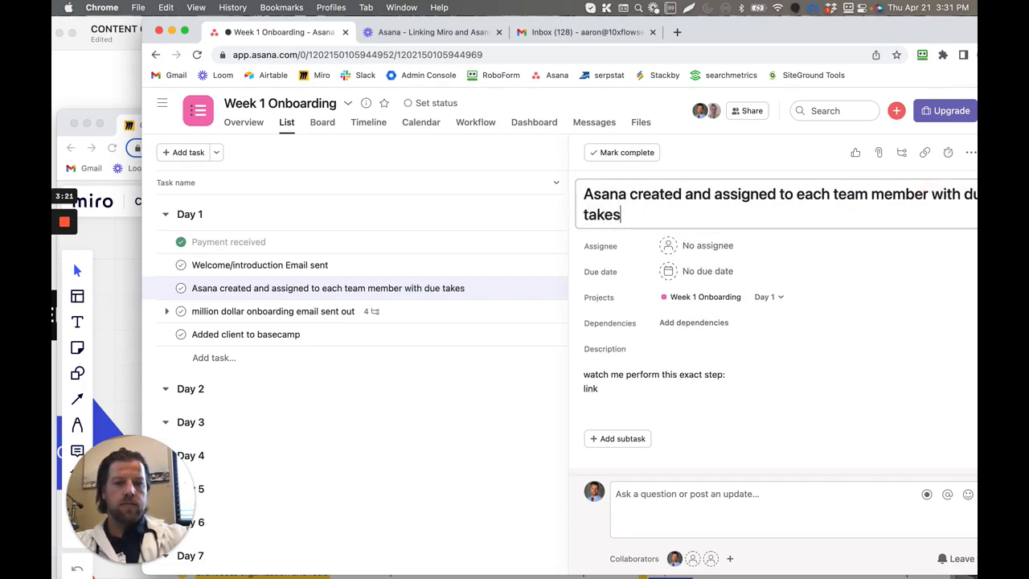
pyautogui.press('BackSpace')
pyautogui.press('BackSpace')
pyautogui.press('BackSpace')
pyautogui.press('BackSpace')
pyautogui.press('BackSpace')
pyautogui.write('dates')
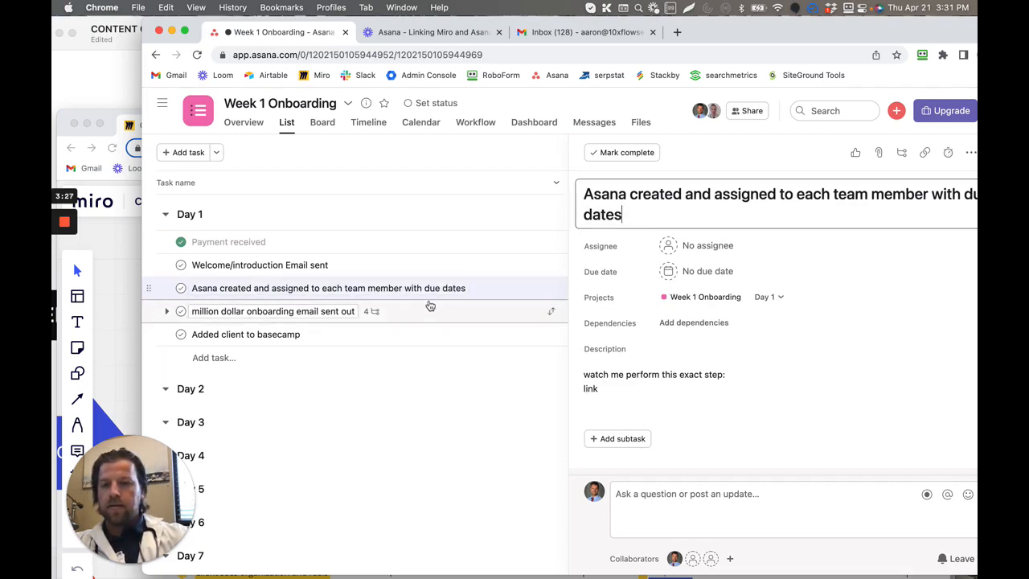
# - Open the Day 1 task "million dollar onboarding email sent out"
pyautogui.click(427, 316)
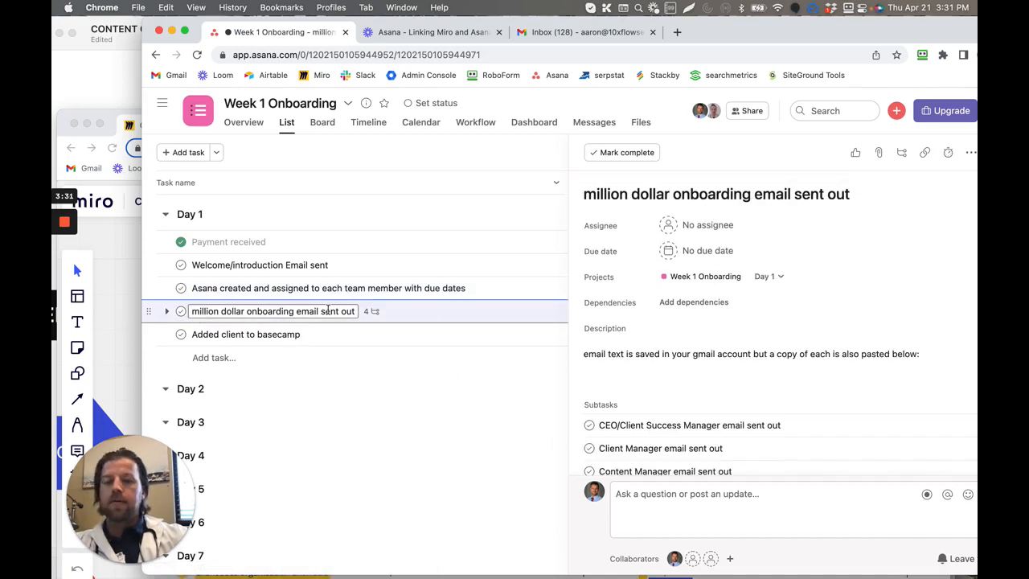
pyautogui.scroll(-1, 733, 376)
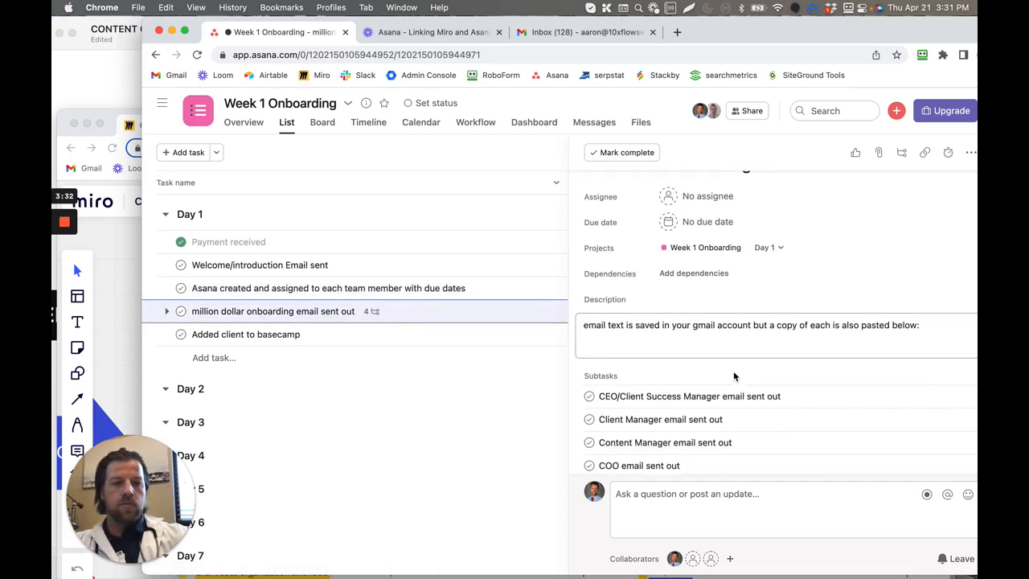
pyautogui.scroll(-2, 734, 375)
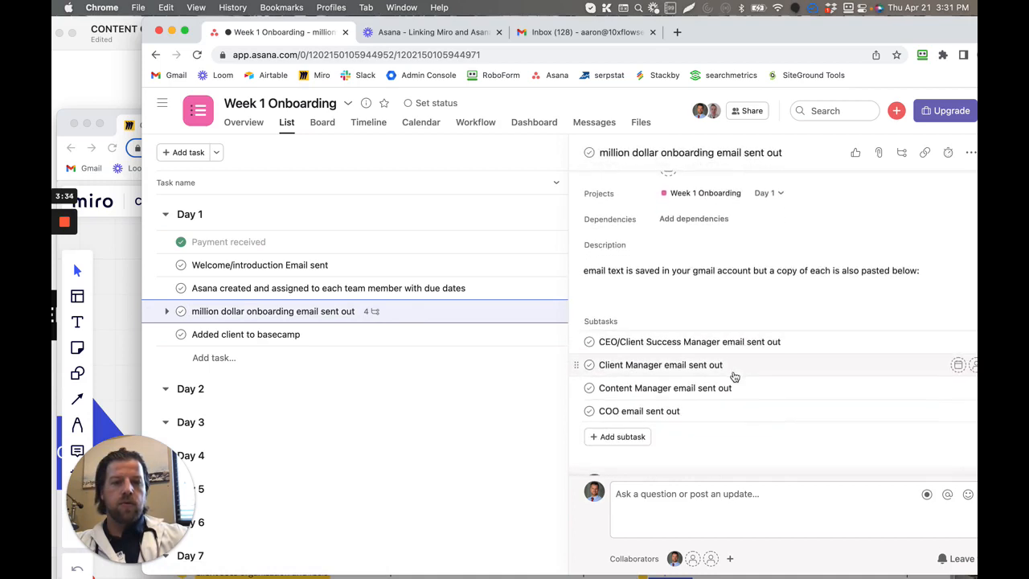
# - Assign the subtask "CEO/Client Success Manager email sent out" to a team member, and remove that assignee again
pyautogui.click(774, 336)
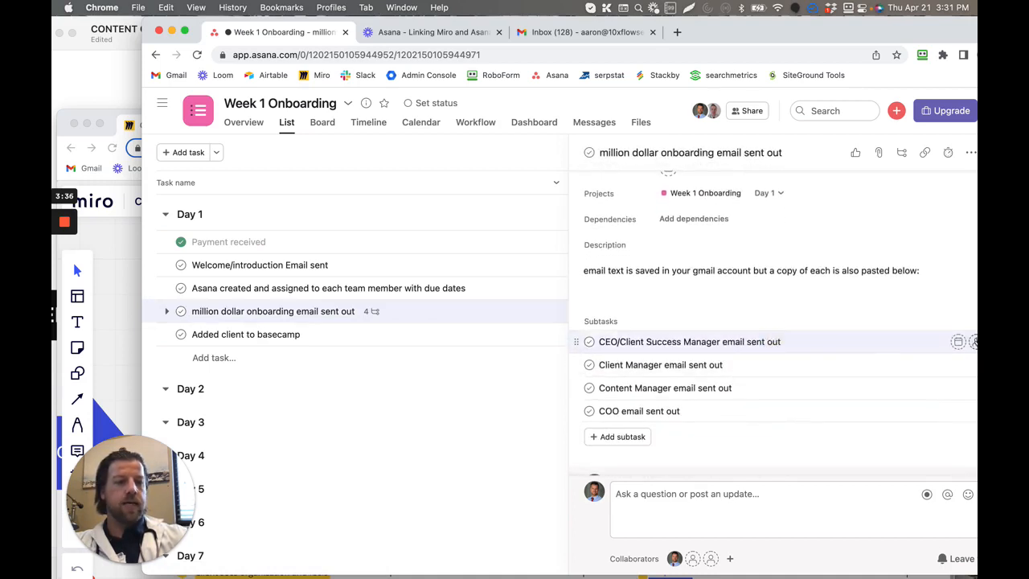
pyautogui.click(972, 342)
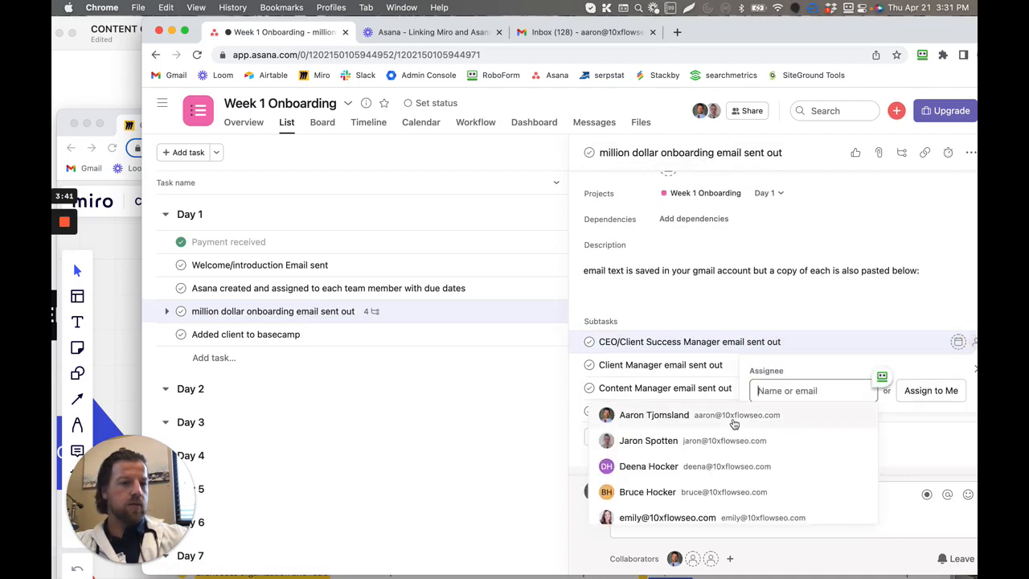
pyautogui.click(704, 494)
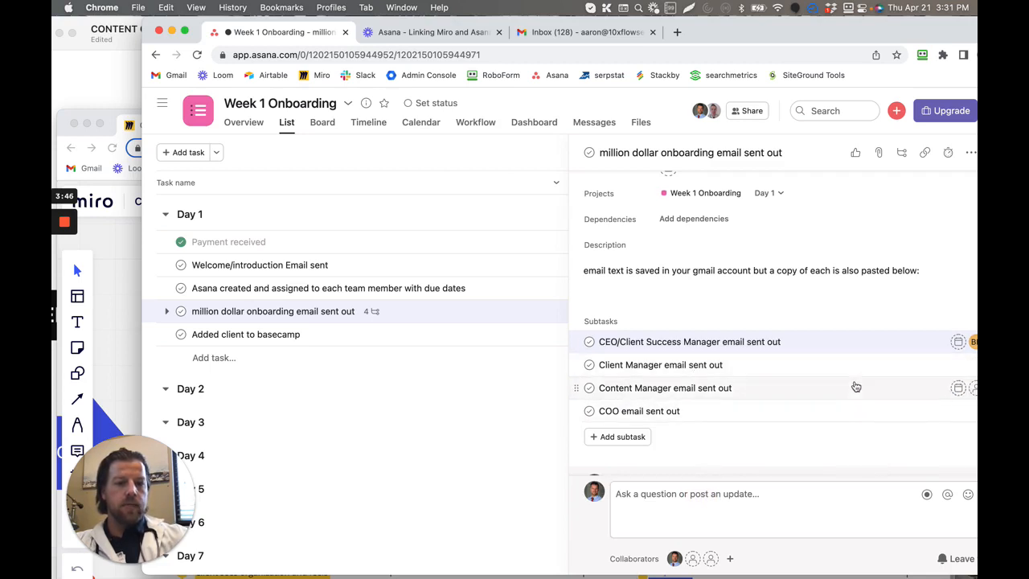
pyautogui.click(970, 343)
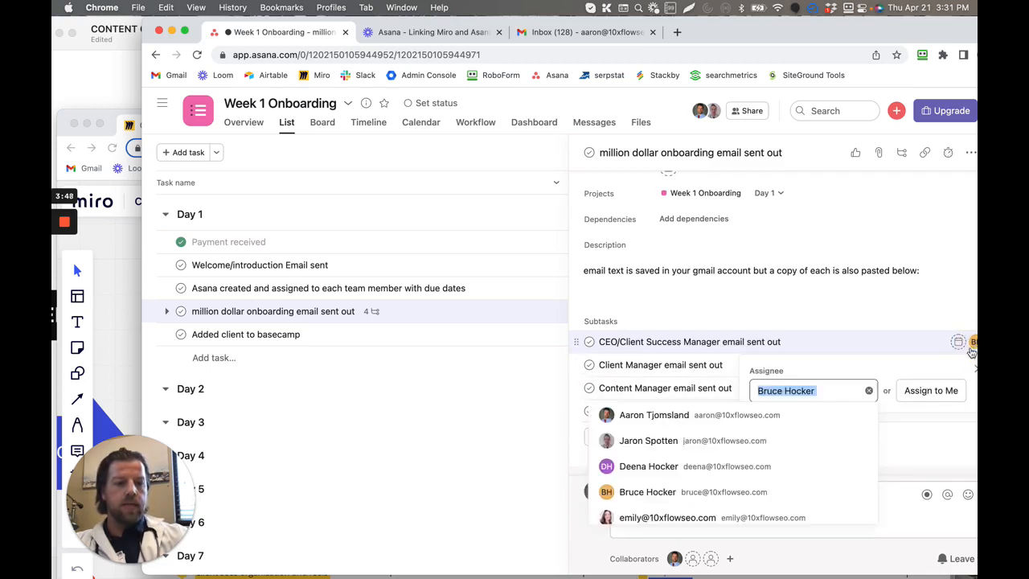
pyautogui.click(975, 371)
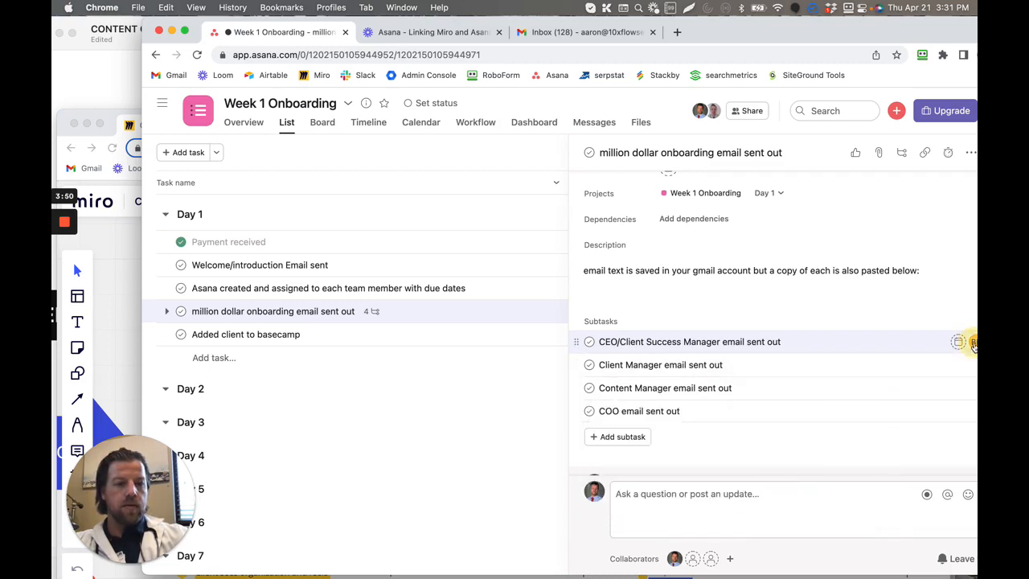
pyautogui.click(968, 341)
pyautogui.click(869, 390)
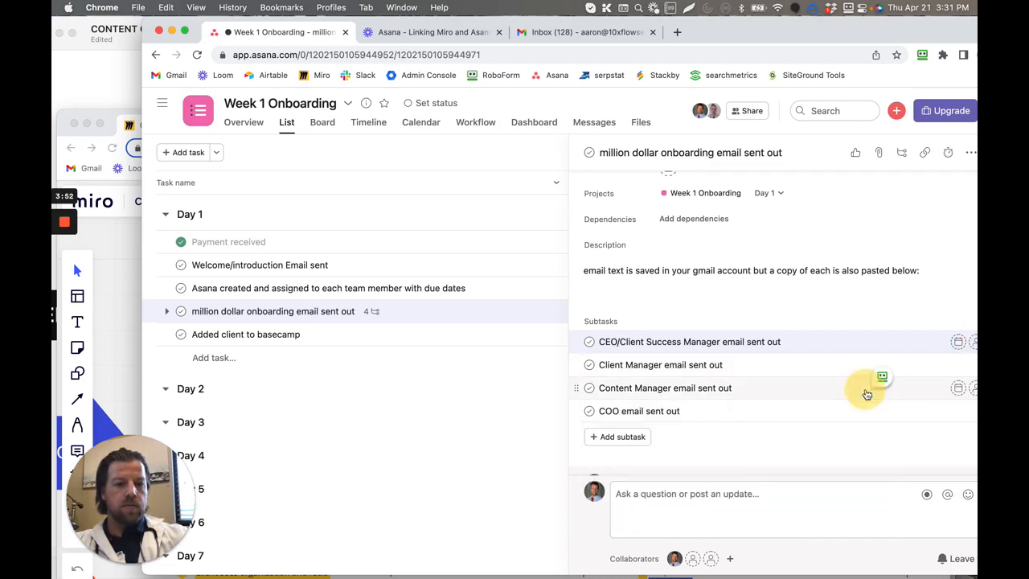
# - Below the description's existing sentence, add the line "CEO email:" with the placeholder "lksjd;lfkj" under it
pyautogui.click(875, 308)
pyautogui.scroll(2, 724, 321)
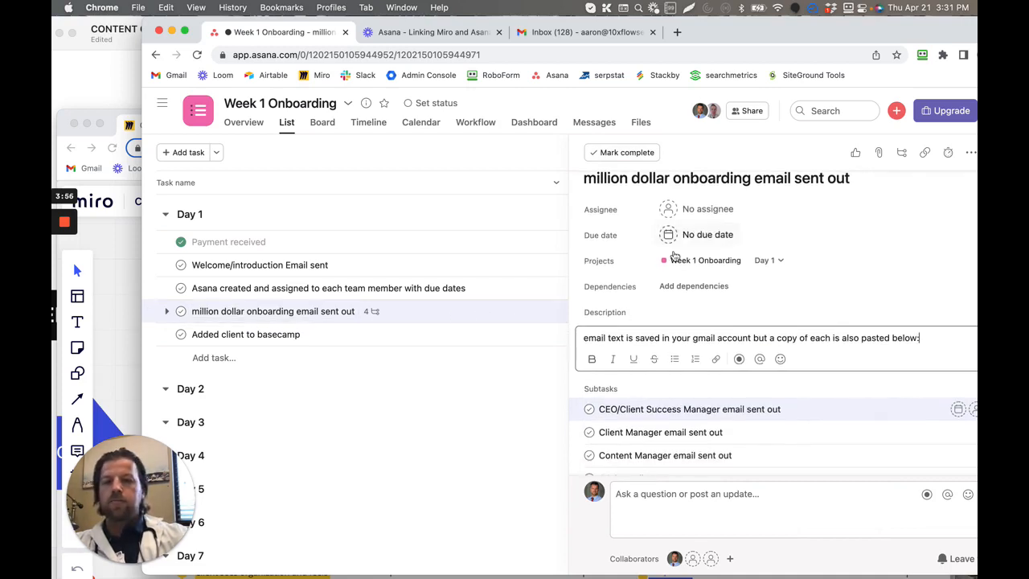
pyautogui.scroll(-2, 716, 418)
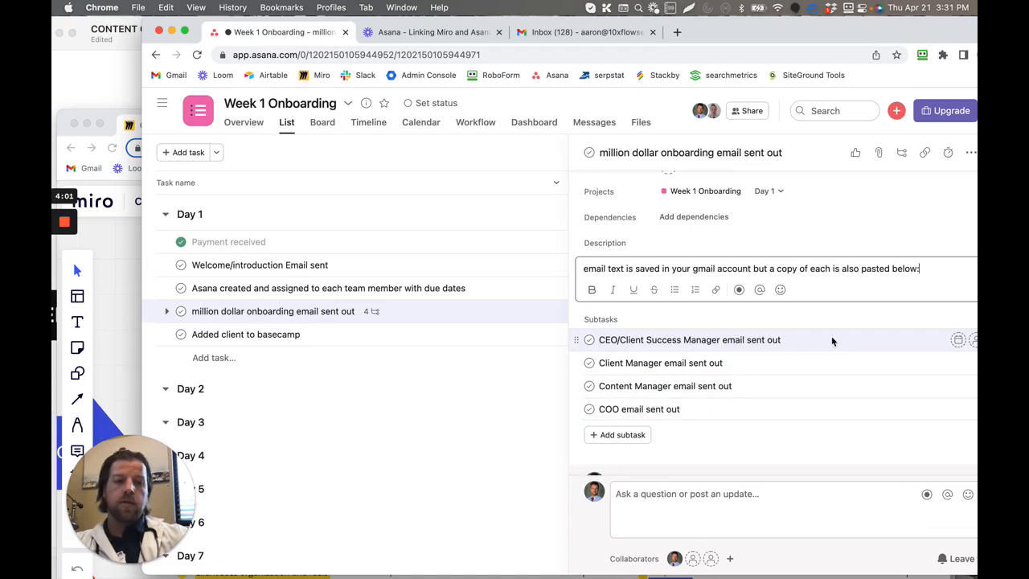
pyautogui.scroll(1, 847, 336)
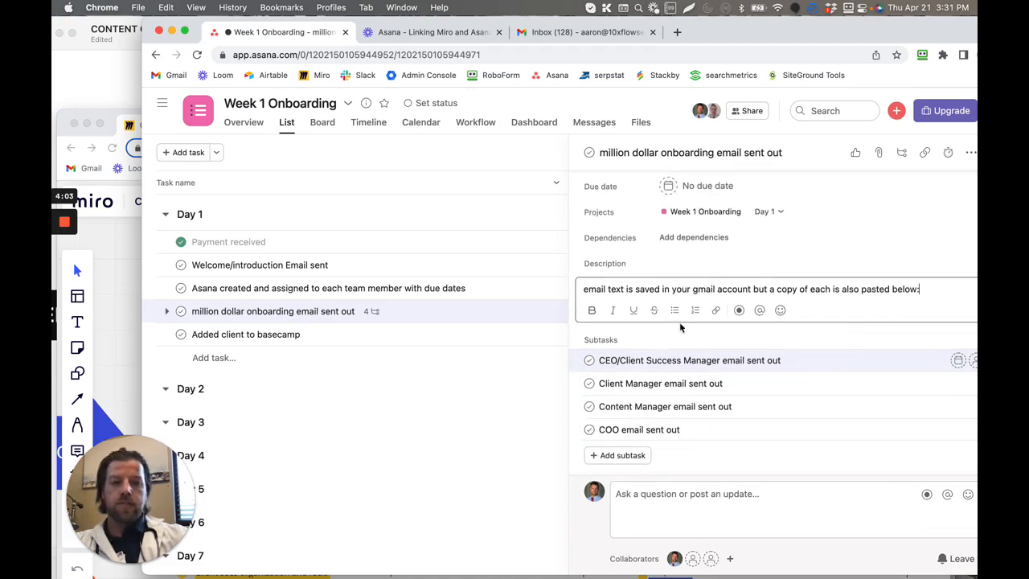
pyautogui.moveTo(583, 288); pyautogui.dragTo(920, 290)
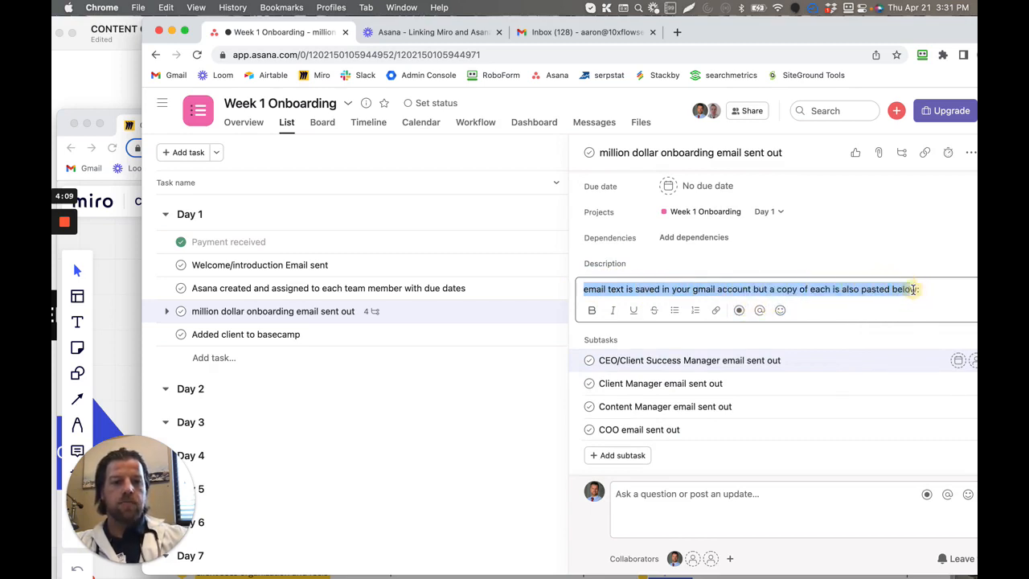
pyautogui.click(924, 291)
pyautogui.press('Return')
pyautogui.press('Return')
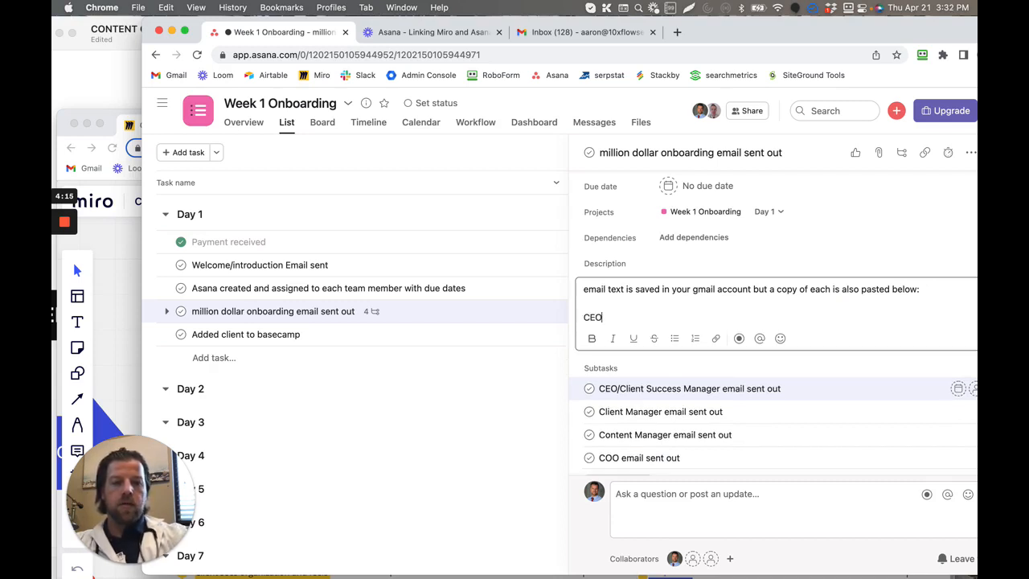
pyautogui.write('CEO email')
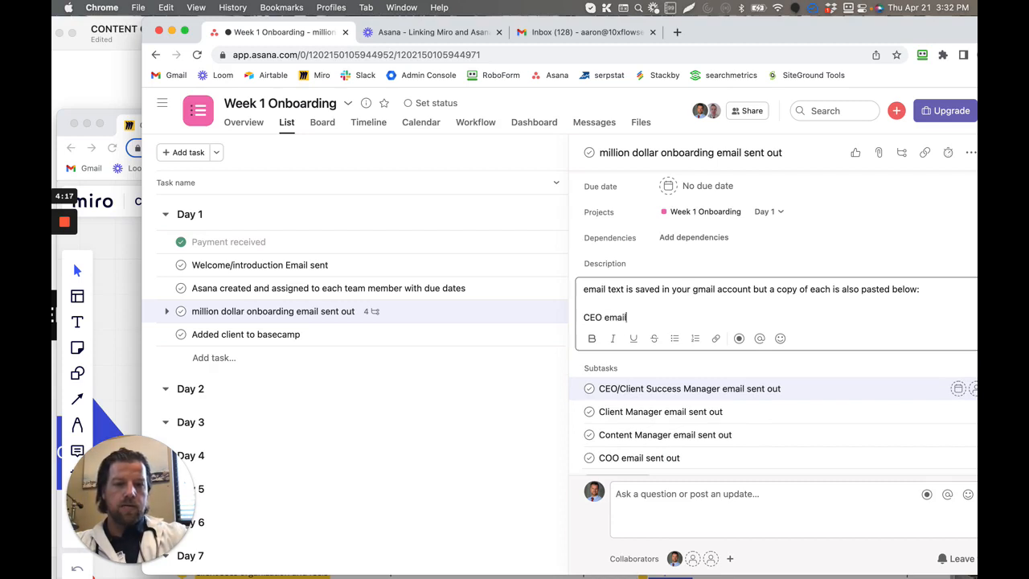
pyautogui.write(':')
pyautogui.press('Return')
pyautogui.write('lksjd;lfkj')
pyautogui.press('Return')
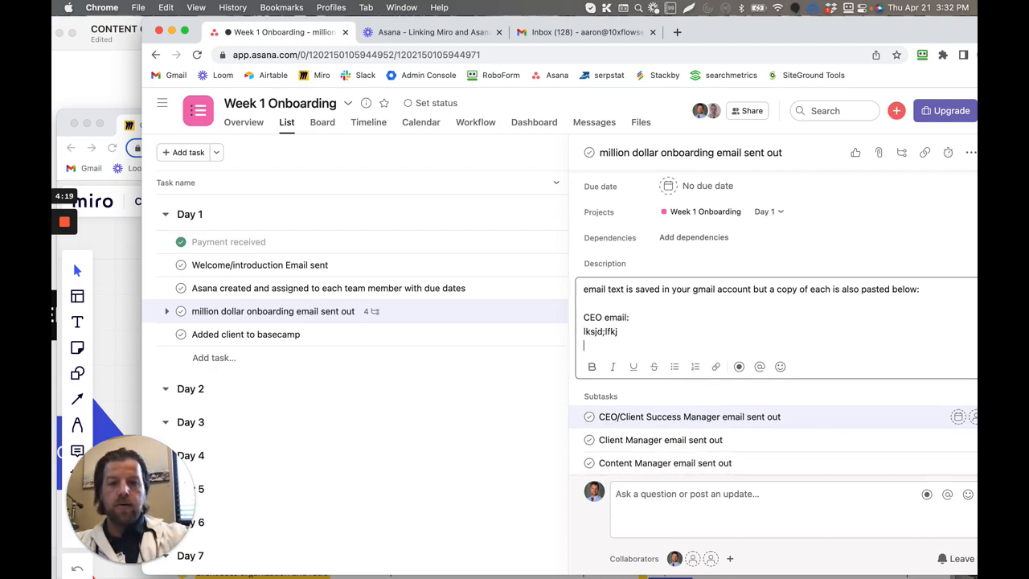
# - Add a separate "Client Manager email:" line to the description with the placeholder "lkjds;flkjd" under it
pyautogui.press('Return')
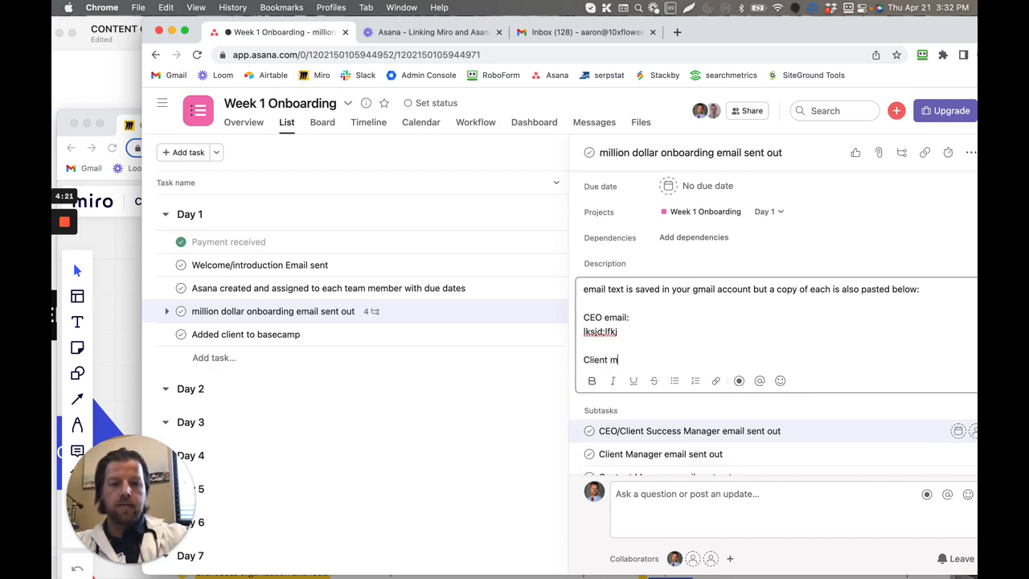
pyautogui.write('Client Manager email')
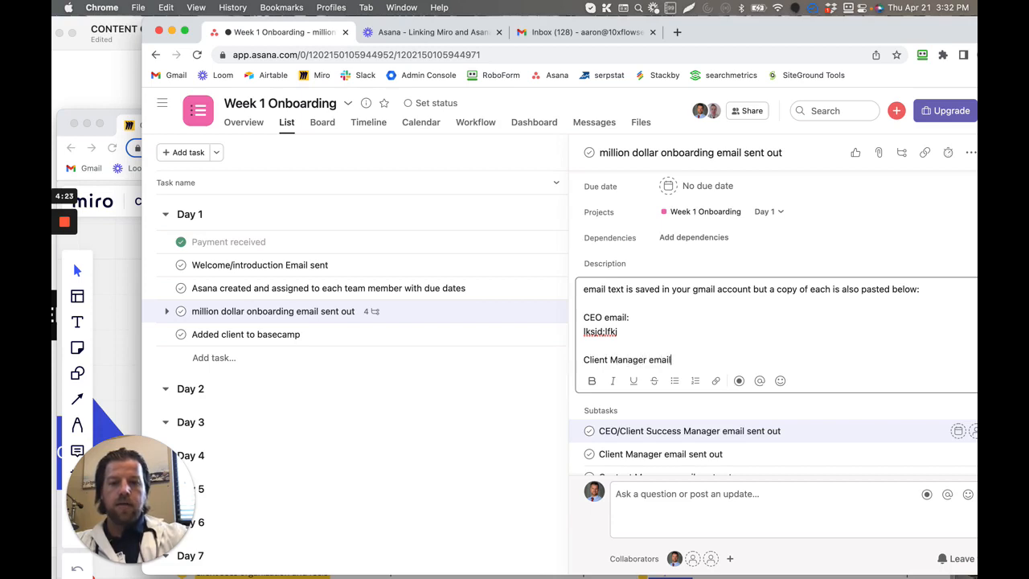
pyautogui.write(':')
pyautogui.press('Return')
pyautogui.write('lkjds;flkj')
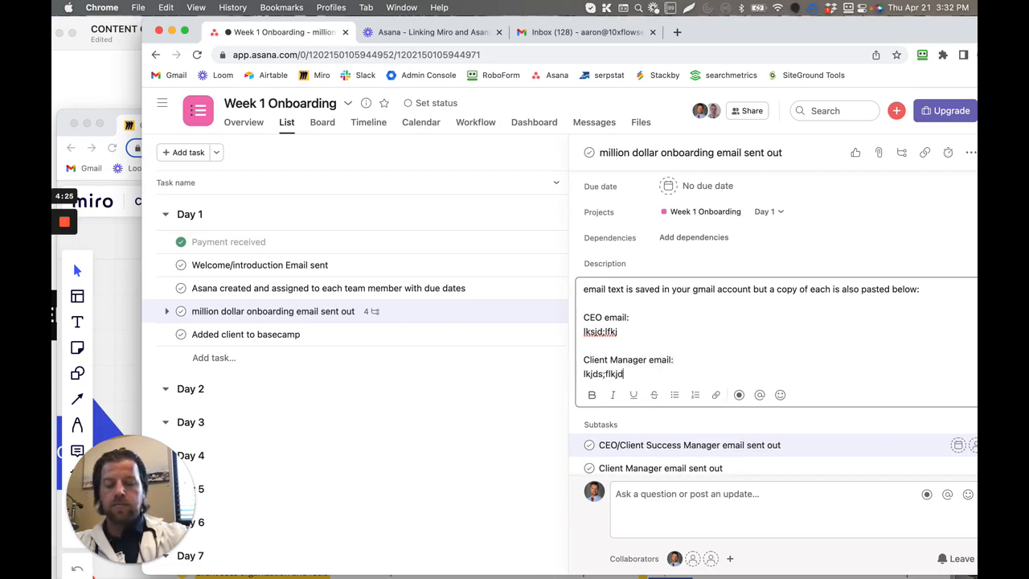
pyautogui.write('d')
pyautogui.press('Return')
pyautogui.press('Return')
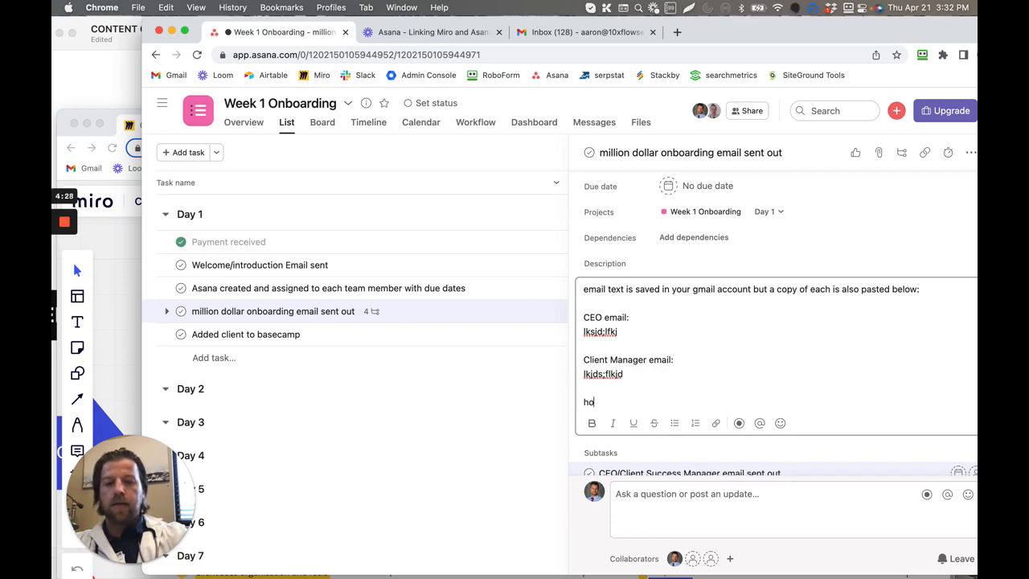
# - End the description with the line "how to save as template in gmail:" and "link" below it
pyautogui.write('how to save as')
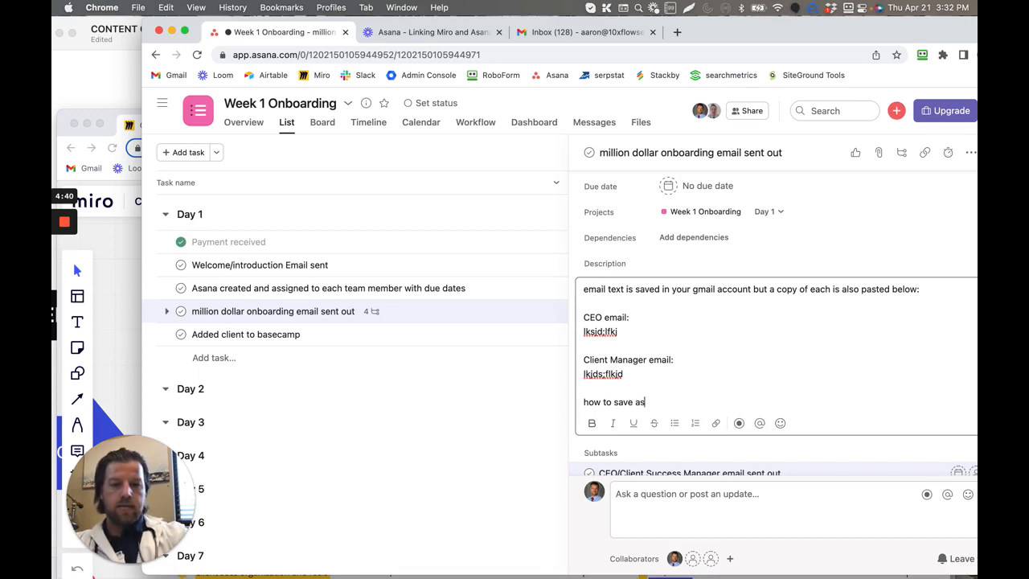
pyautogui.write('gmai')
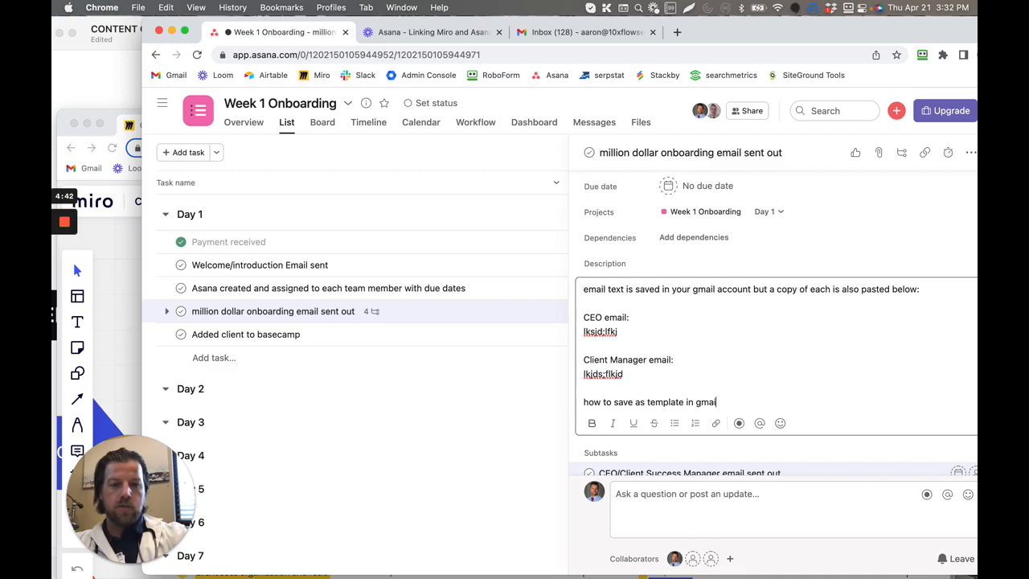
pyautogui.write('l:')
pyautogui.press('Return')
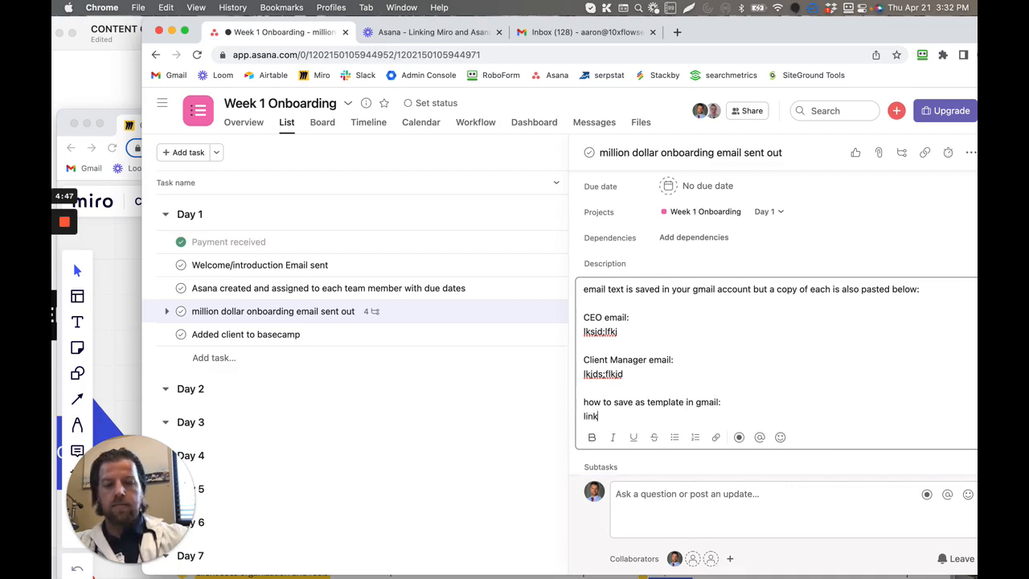
# - Review the CEO and Client Manager email placeholders in the description and the task's list of subtasks
pyautogui.click(655, 294)
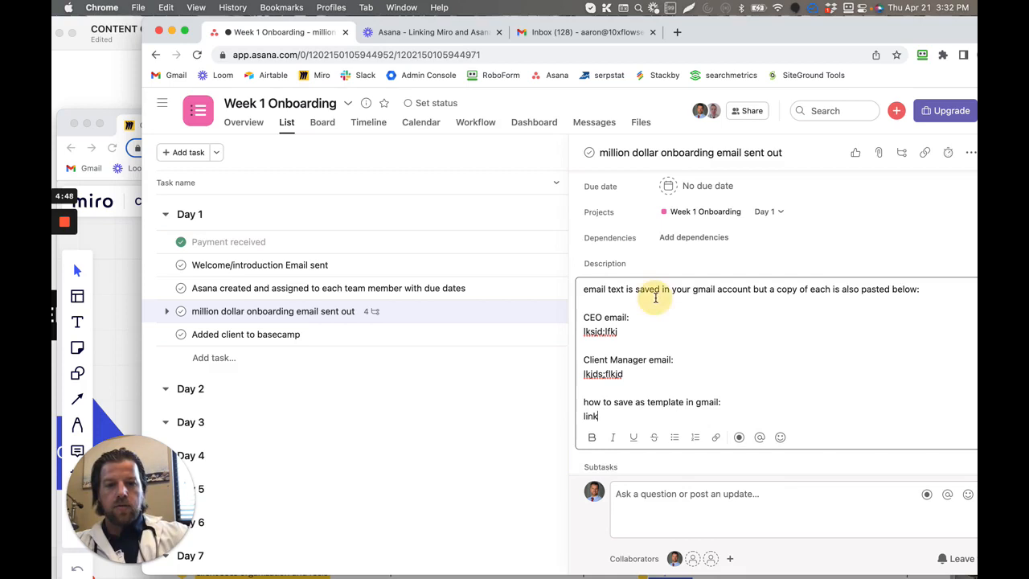
pyautogui.click(681, 379)
pyautogui.scroll(-1, 681, 378)
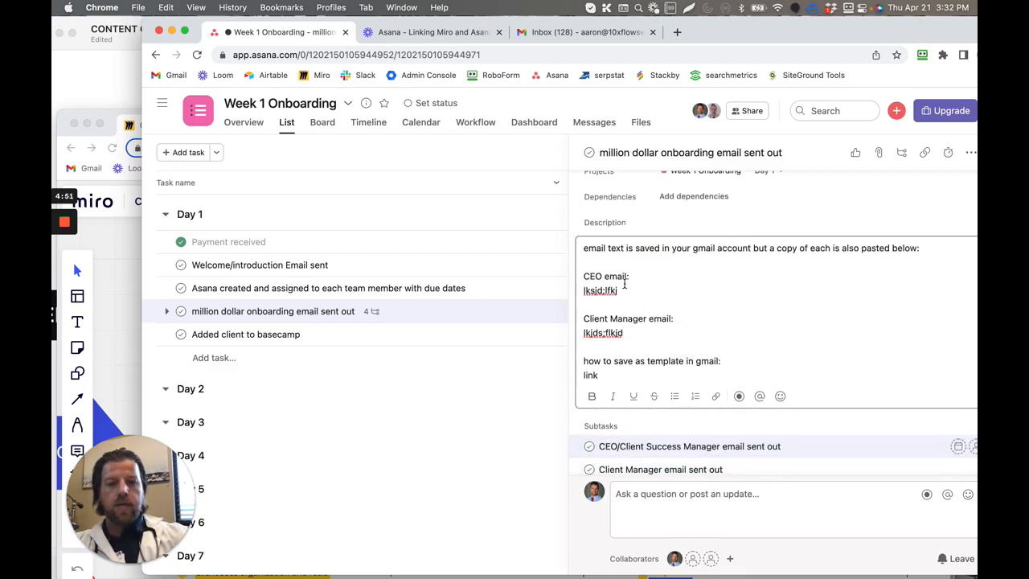
pyautogui.moveTo(618, 290); pyautogui.dragTo(583, 291)
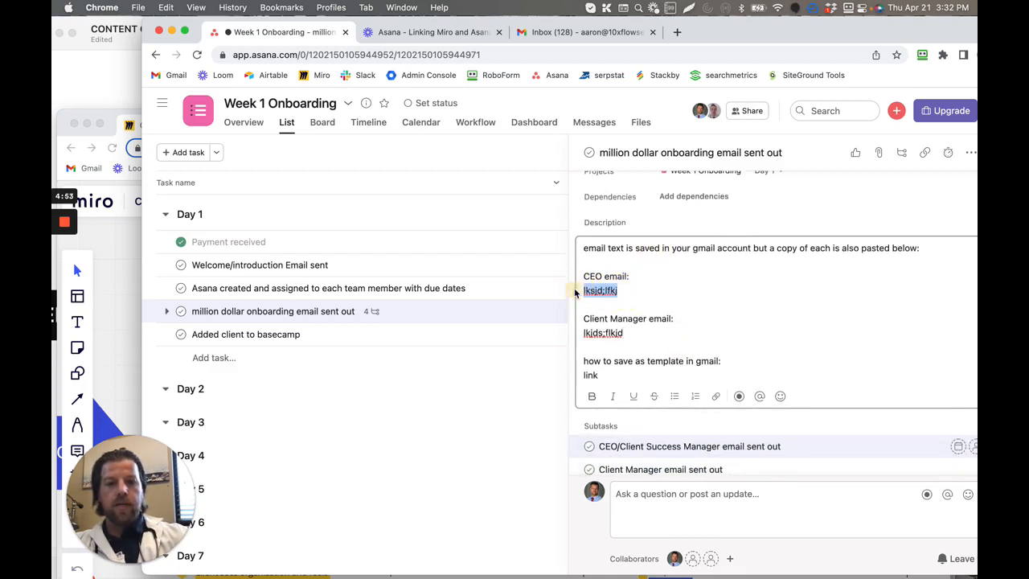
pyautogui.click(639, 349)
pyautogui.click(638, 336)
pyautogui.click(638, 336)
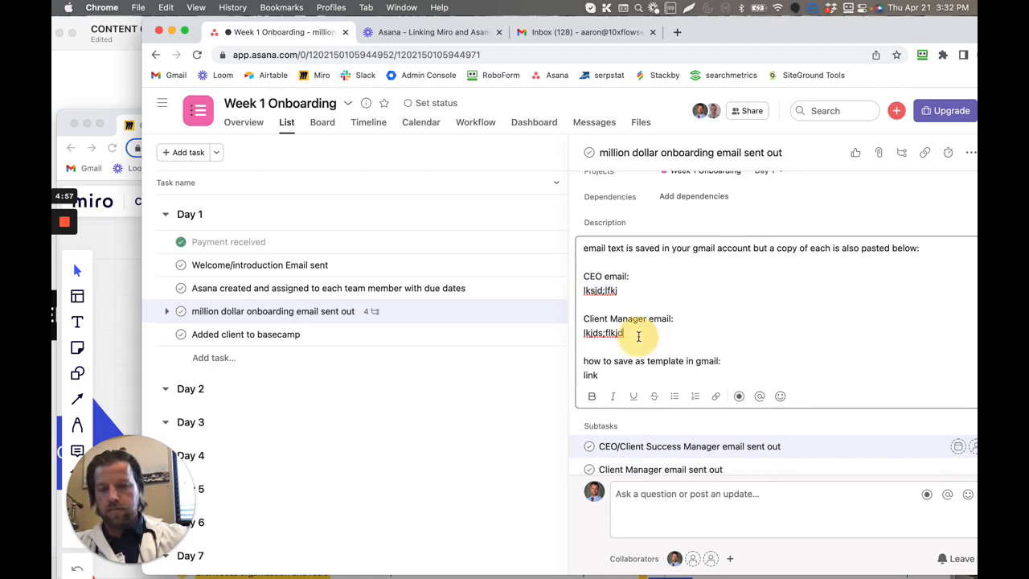
pyautogui.scroll(-3, 669, 344)
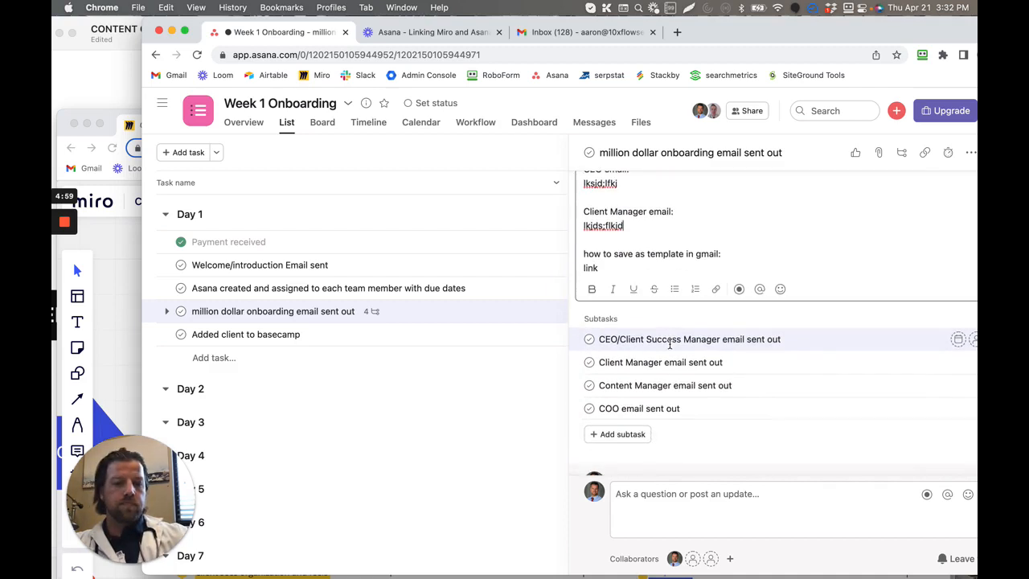
# - Compare the Client Manager subtask with its email placeholder and the Gmail template instructions in the million dollar onboarding email task's description
pyautogui.click(739, 366)
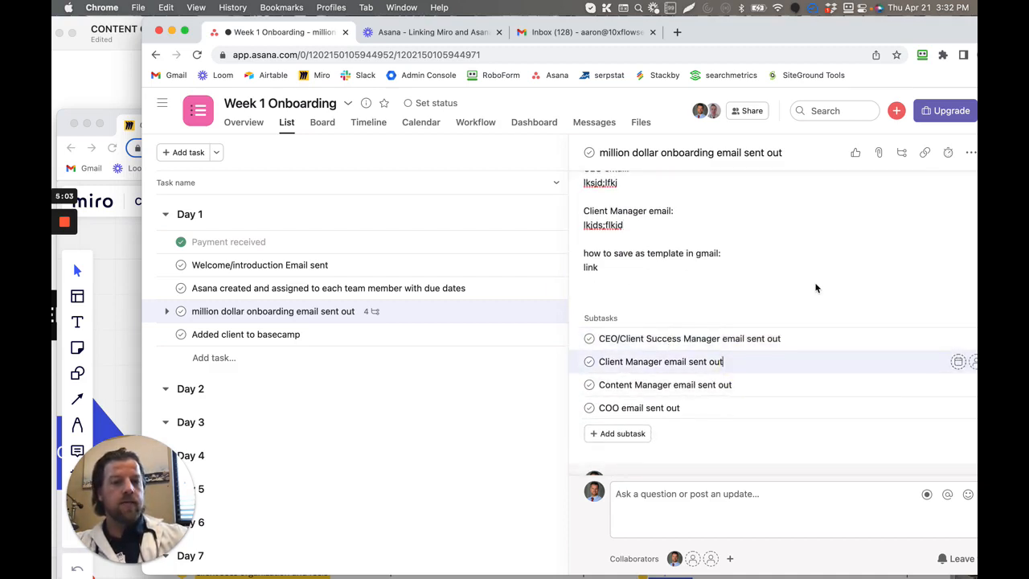
pyautogui.scroll(1, 816, 287)
pyautogui.moveTo(582, 258); pyautogui.dragTo(657, 262)
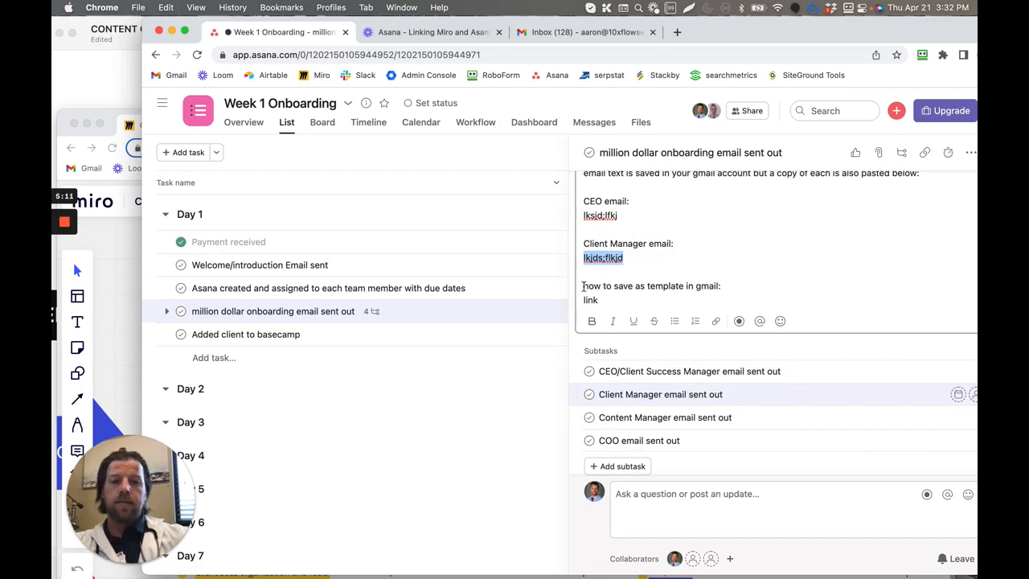
pyautogui.moveTo(584, 285); pyautogui.dragTo(632, 294)
pyautogui.click(671, 272)
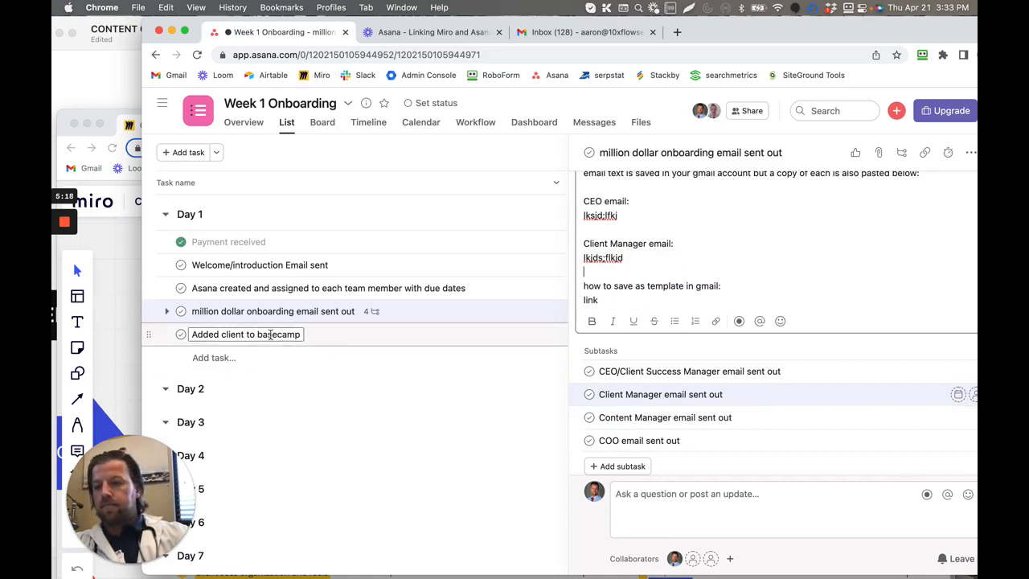
# - Open the "Added client to basecamp" task's details and check the matching Day 1 item on the Miro board
pyautogui.click(336, 341)
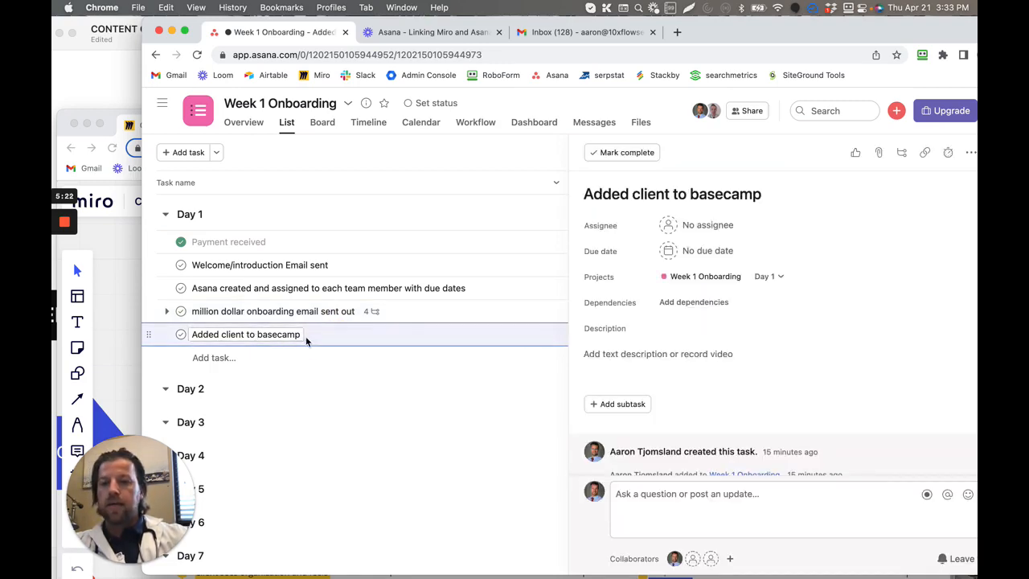
pyautogui.click(125, 237)
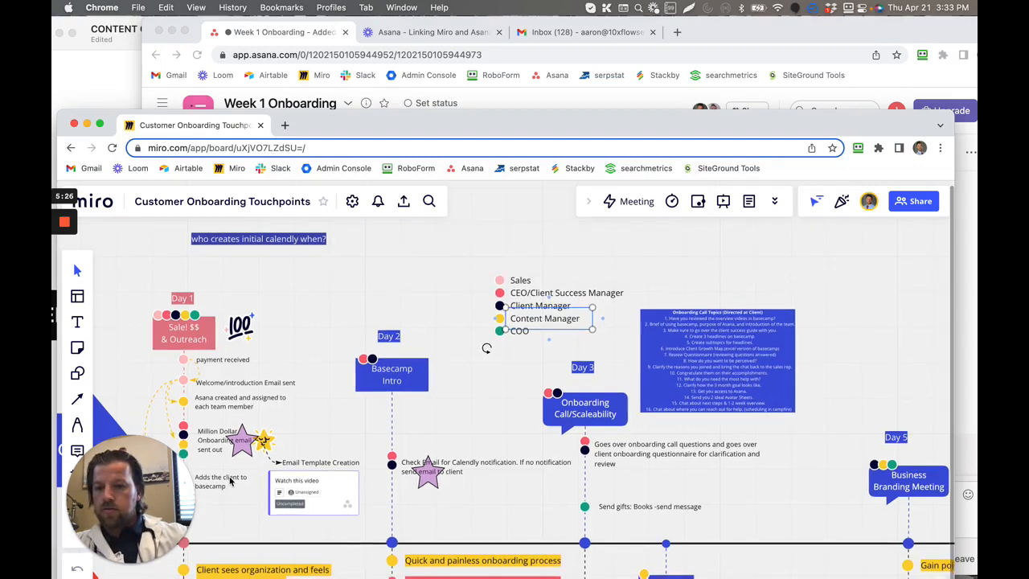
pyautogui.scroll(-3, 231, 481)
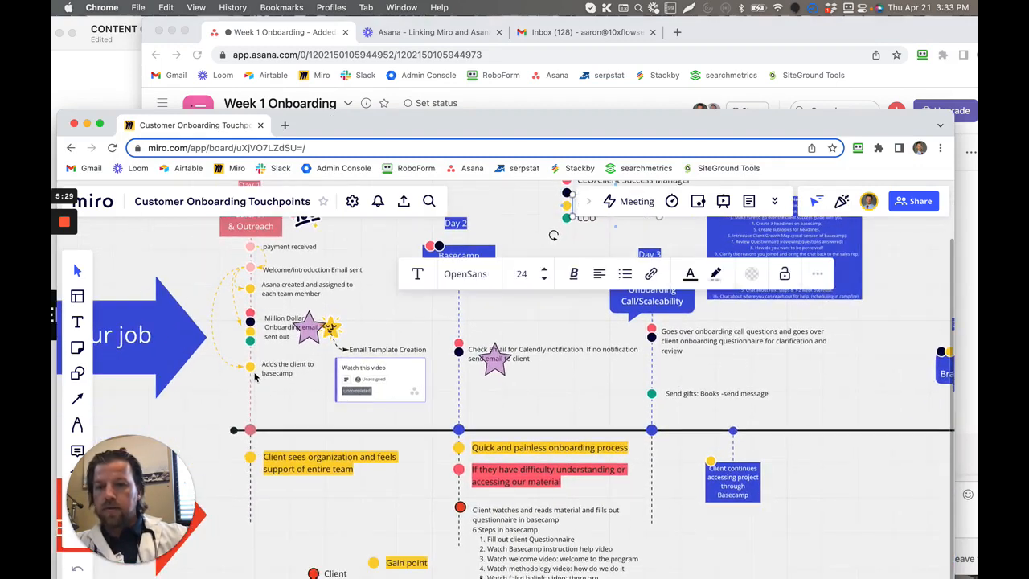
pyautogui.scroll(3, 254, 377)
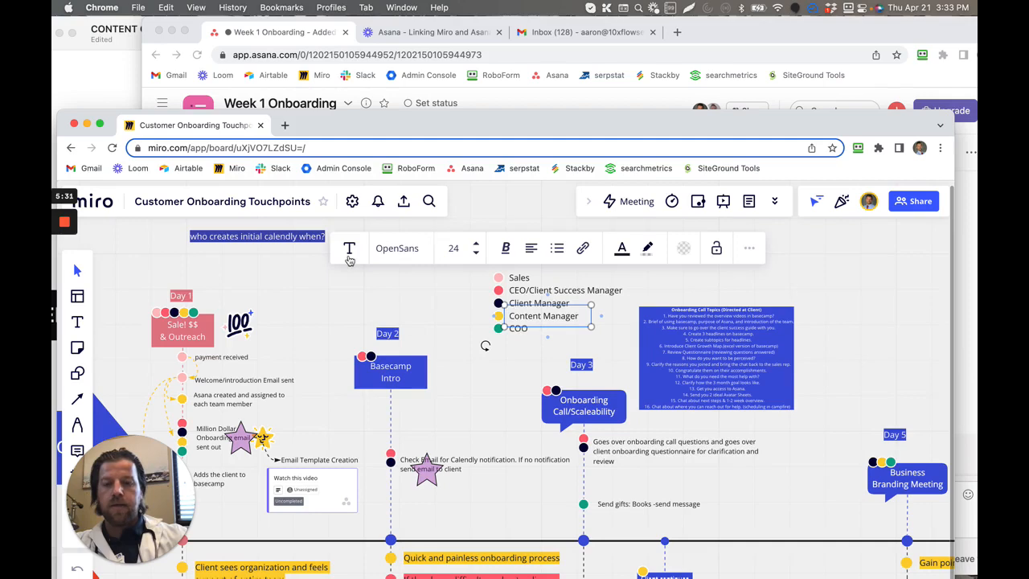
pyautogui.click(661, 61)
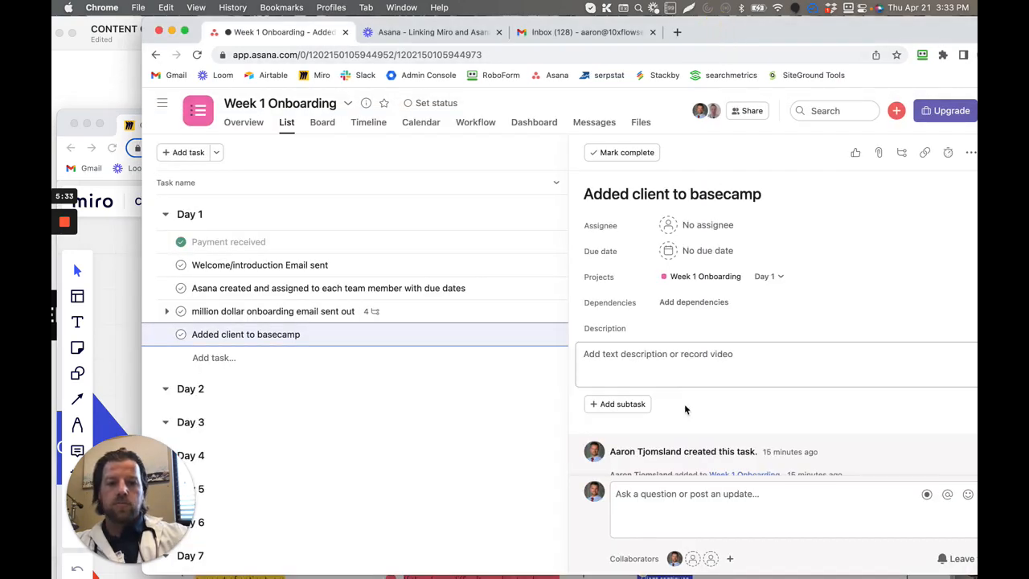
pyautogui.scroll(-1, 681, 397)
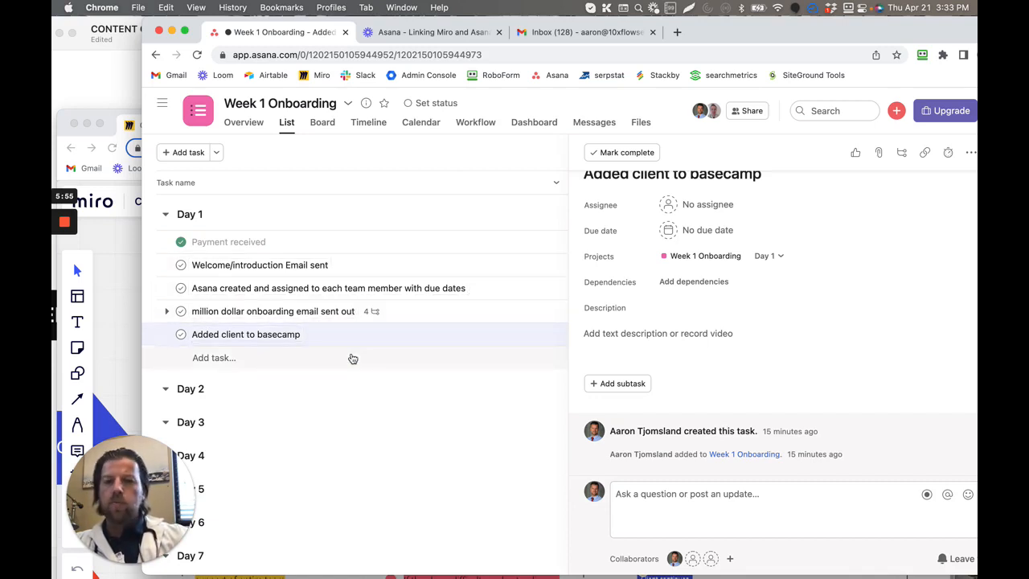
pyautogui.click(249, 359)
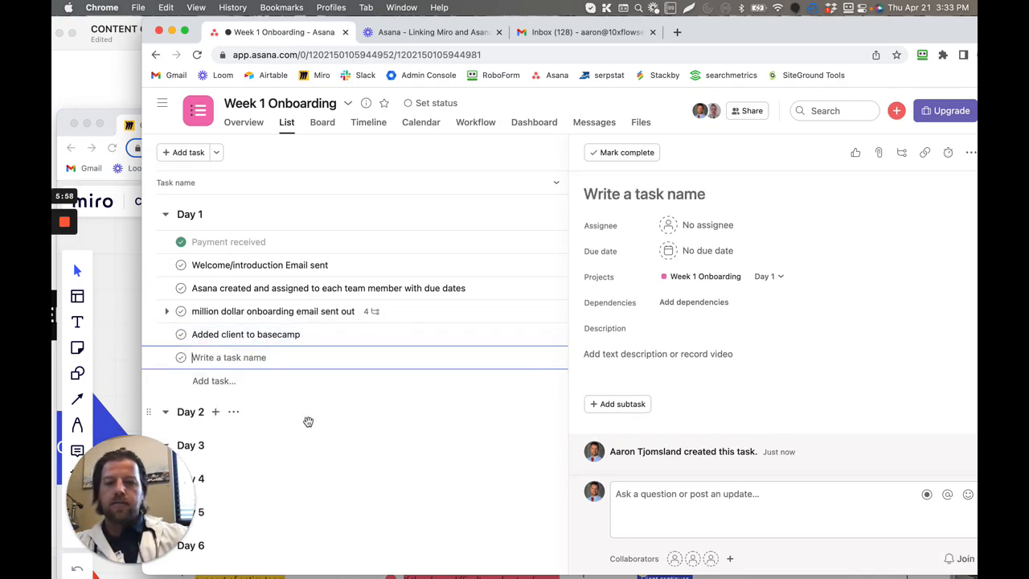
pyautogui.press('super+Tab')
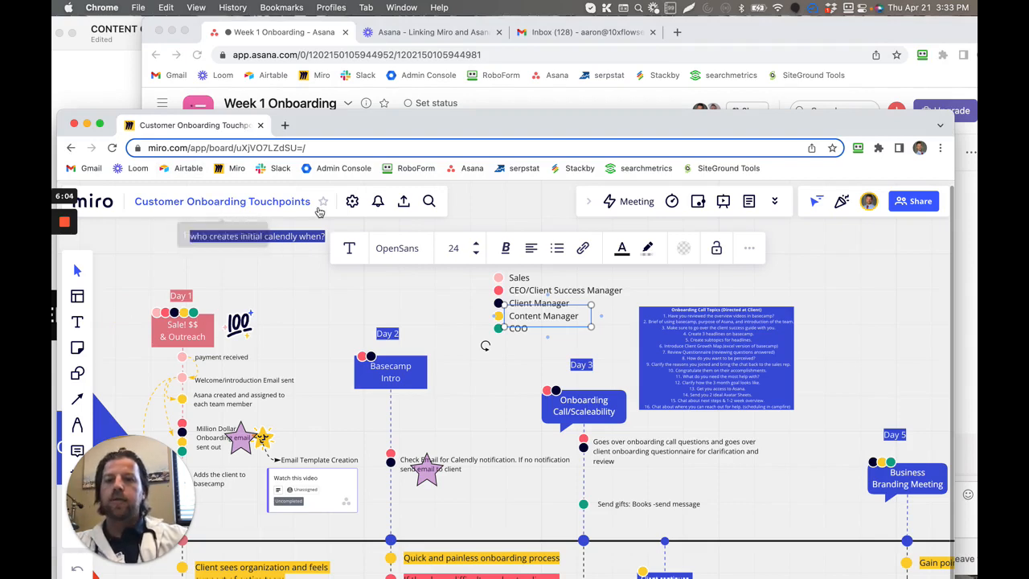
pyautogui.click(709, 39)
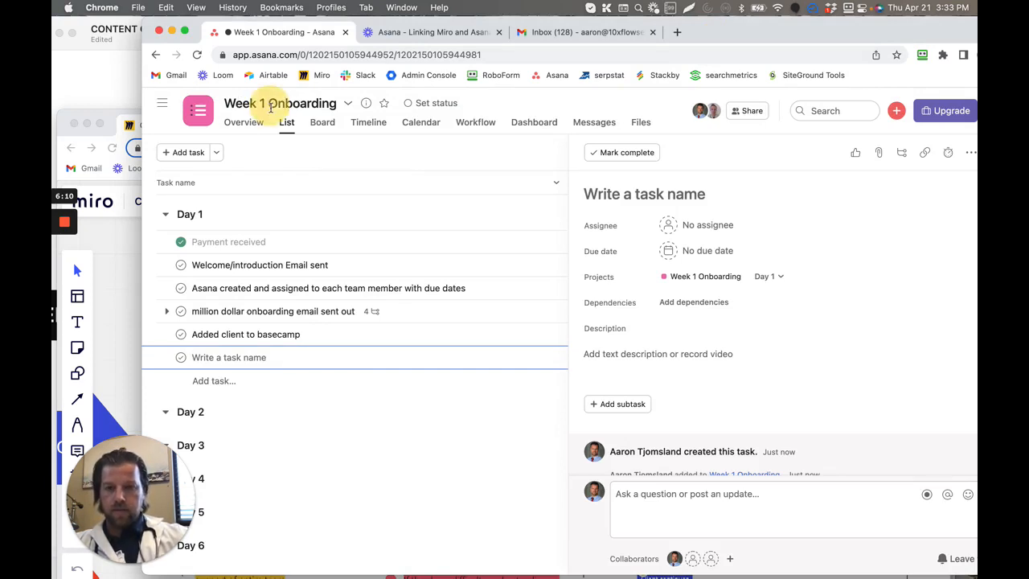
pyautogui.press('BackSpace')
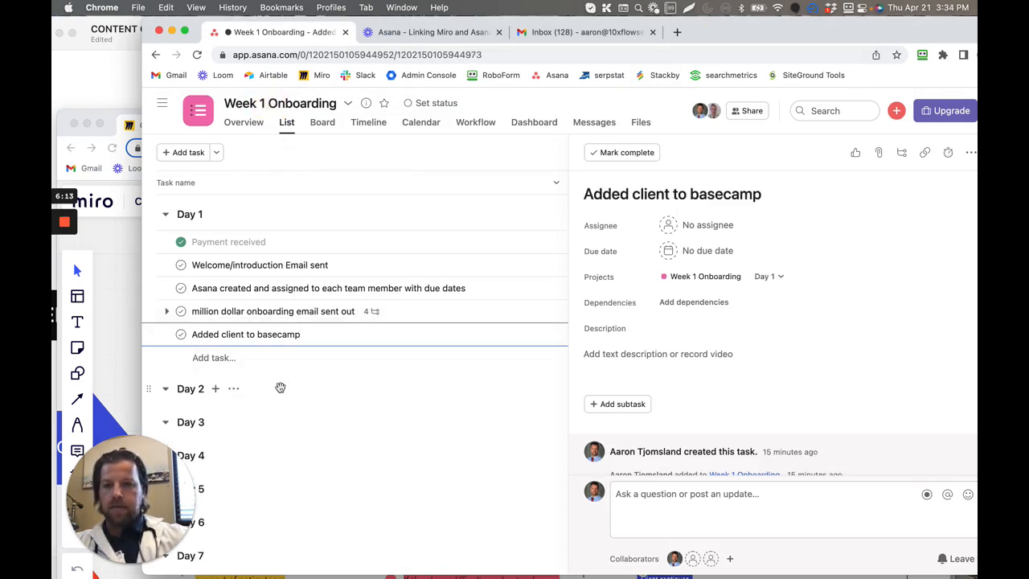
# - Add a blank task to the Day 2 section in Asana and check the Day 2 Basecamp Intro touchpoints on the Miro board
pyautogui.click(215, 390)
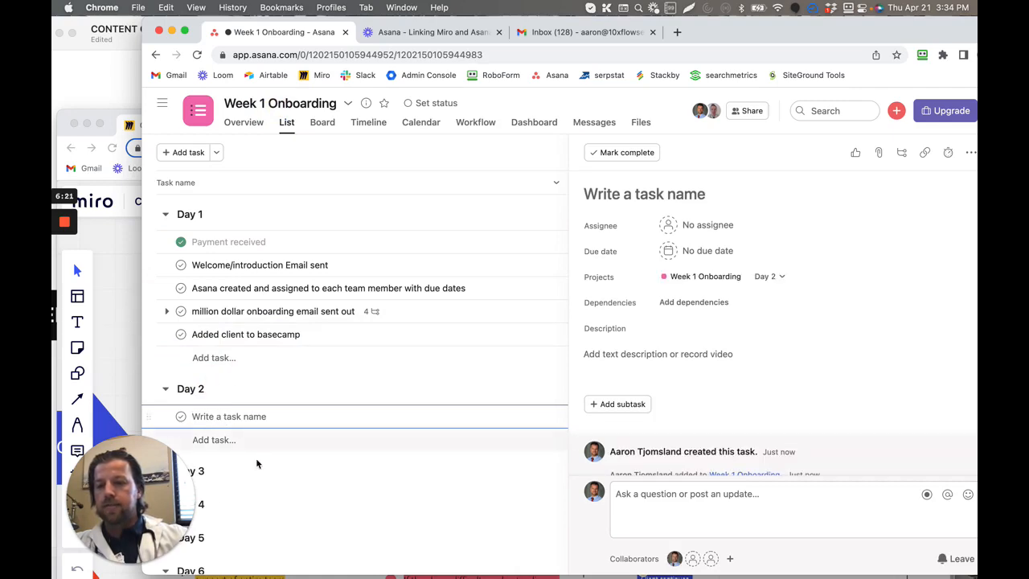
pyautogui.click(122, 268)
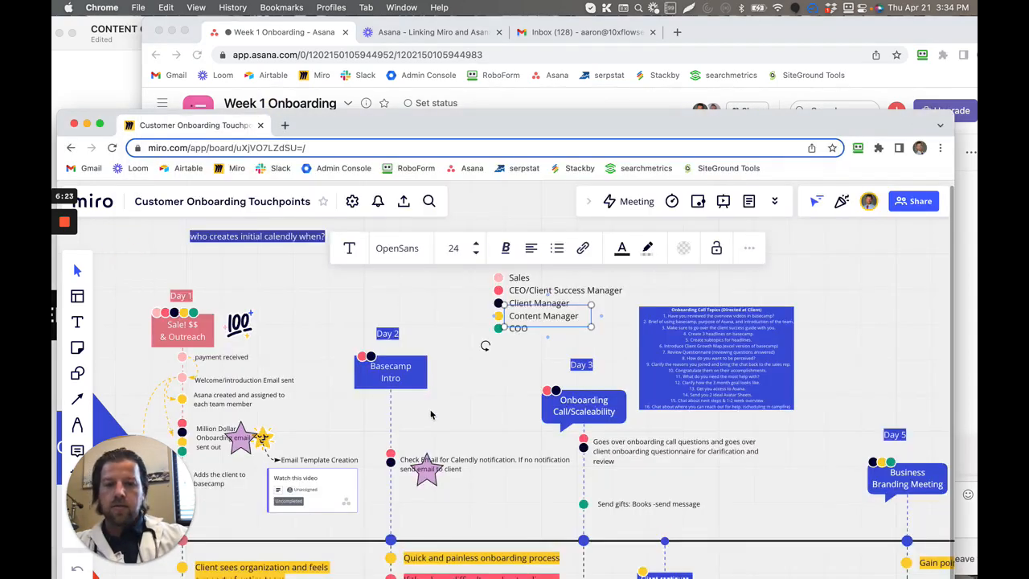
pyautogui.scroll(-3, 430, 414)
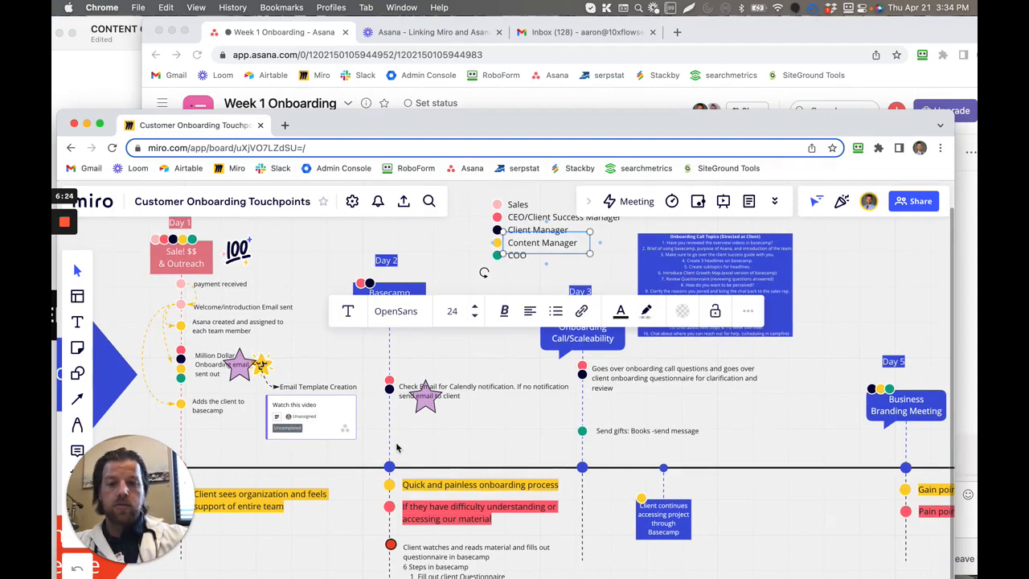
pyautogui.click(707, 32)
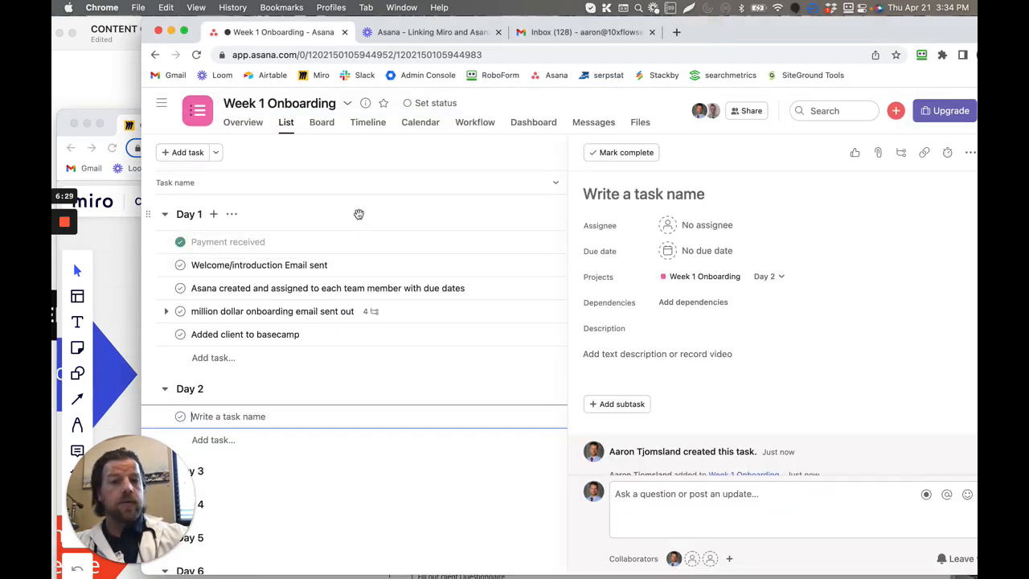
pyautogui.scroll(-2, 501, 328)
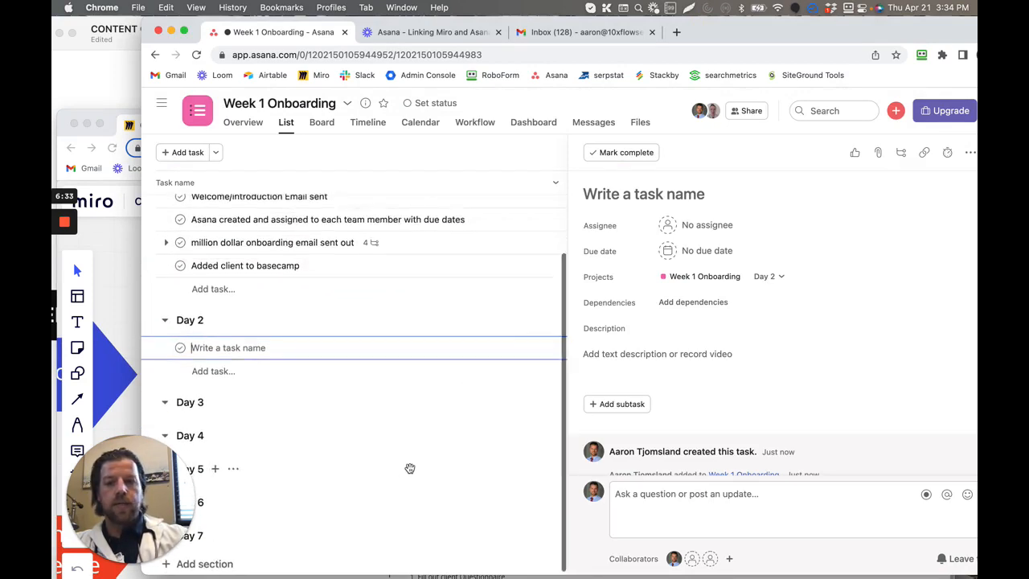
pyautogui.scroll(2, 406, 468)
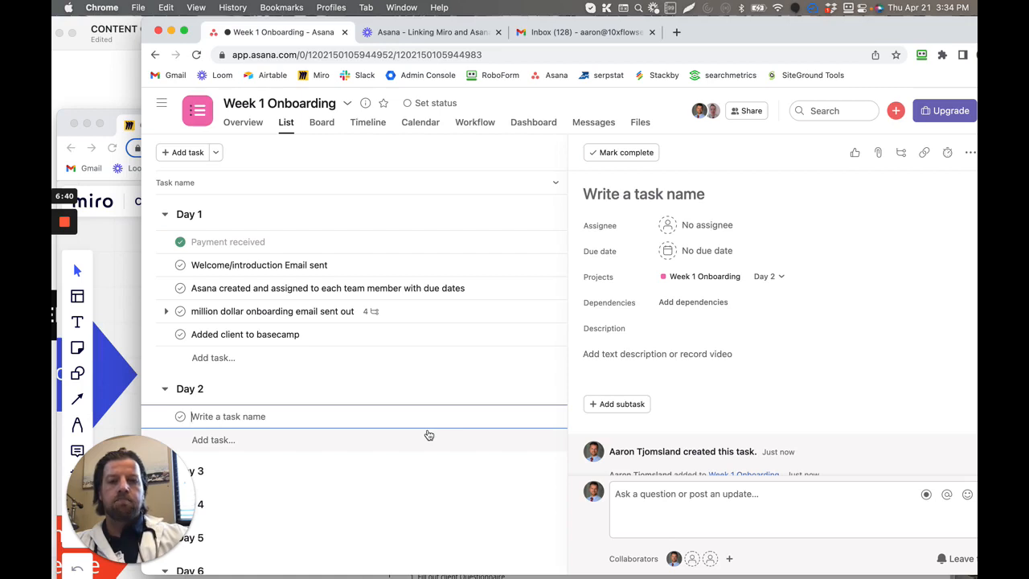
pyautogui.moveTo(53, 223)
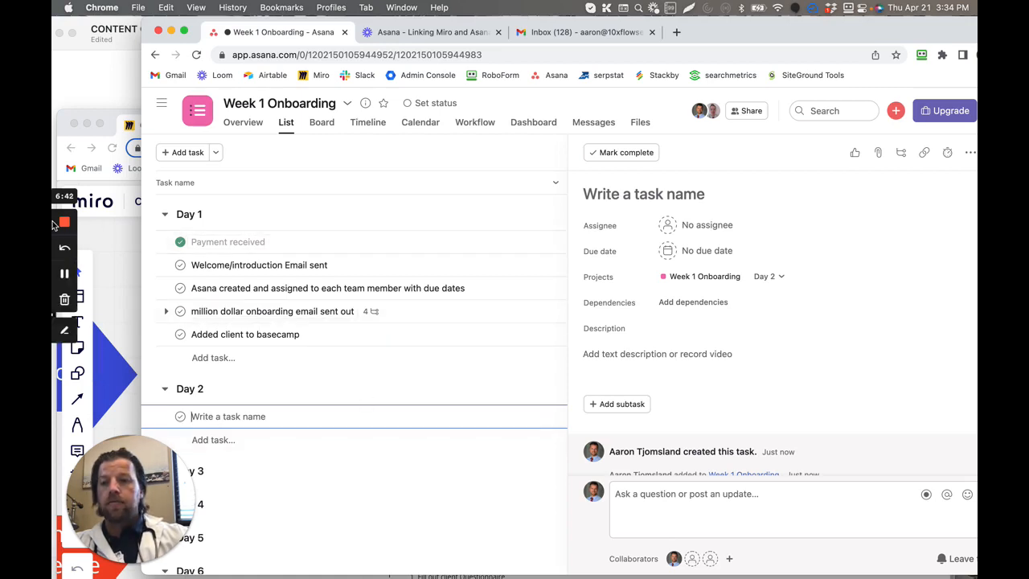